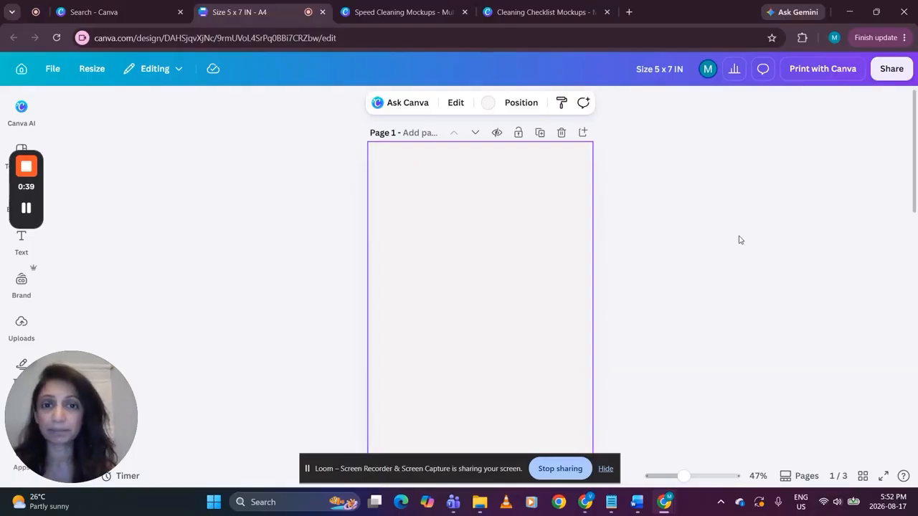
Review the Speed Cleaning and Cleaning Checklist mockup designs for reference, and return to the blank Size 5 x 7 IN design
click(406, 12)
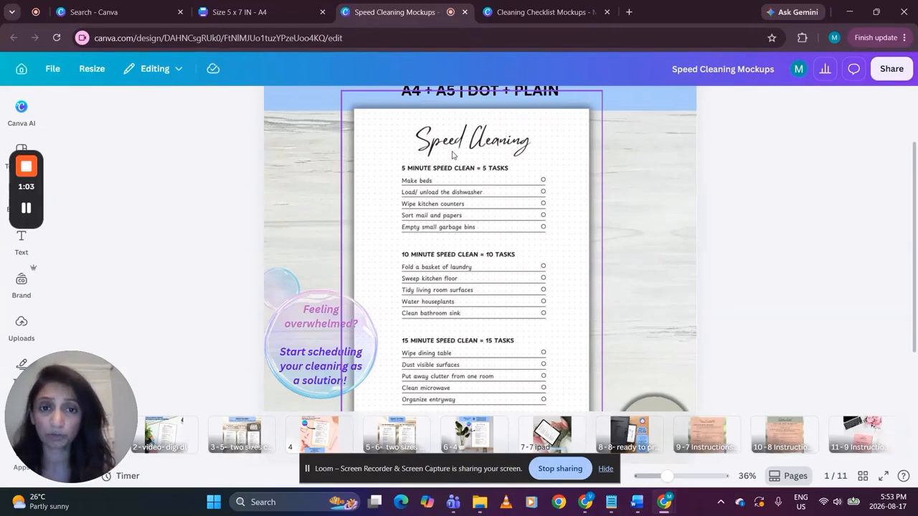
click(533, 13)
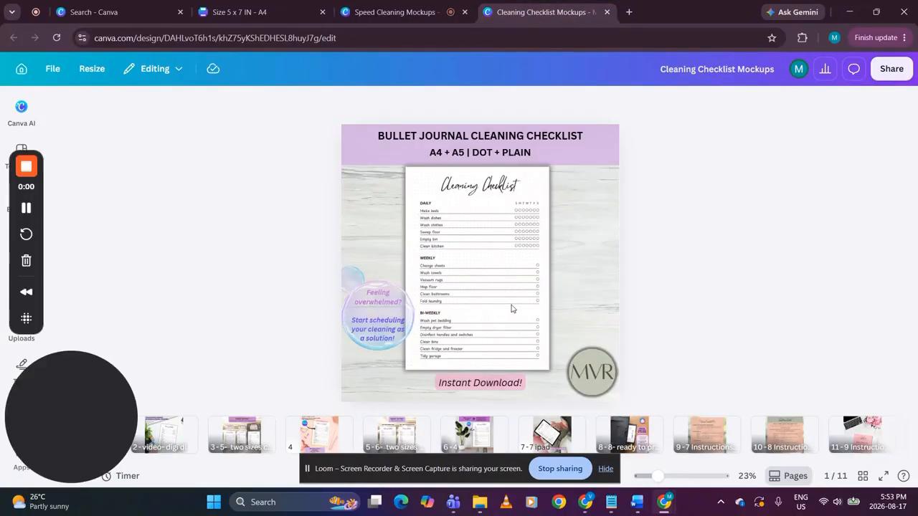
drag(658, 476, 668, 476)
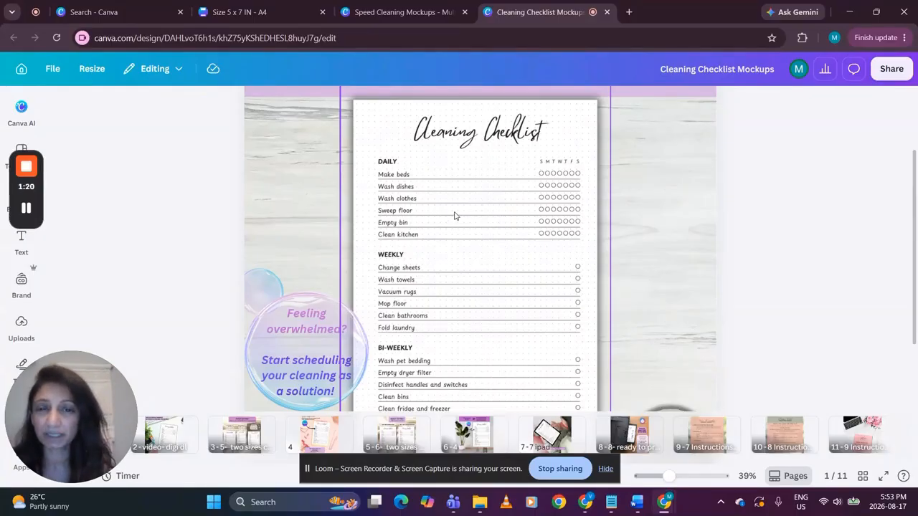
click(275, 12)
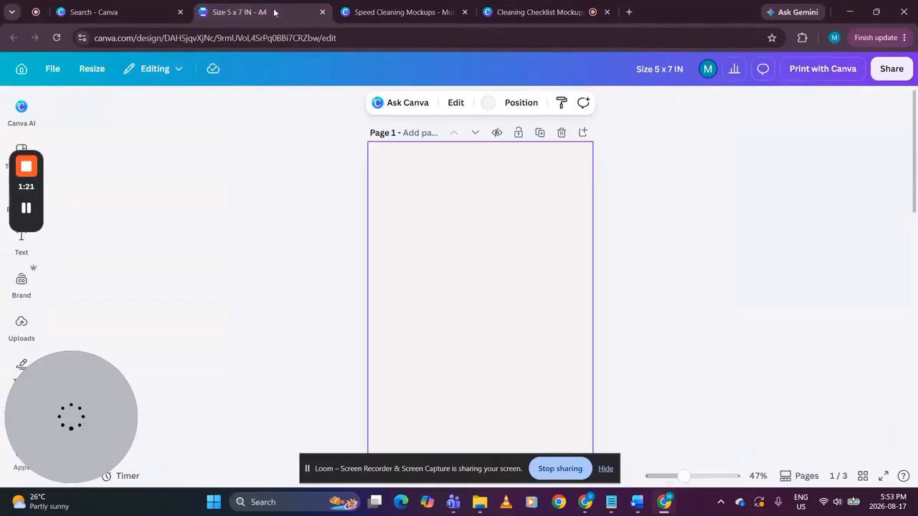
mouse_move(26, 165)
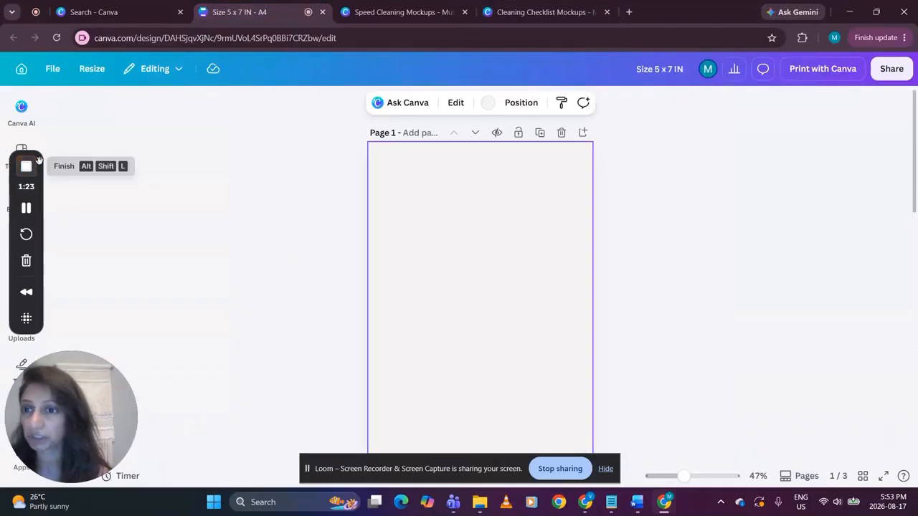
drag(39, 160, 104, 151)
drag(113, 406, 842, 345)
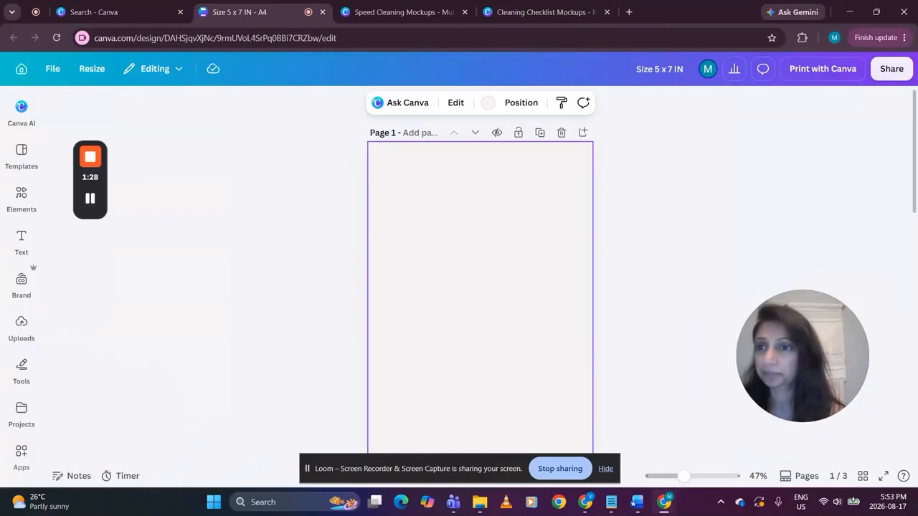
Search the design templates for "cleaning checklist"
click(21, 160)
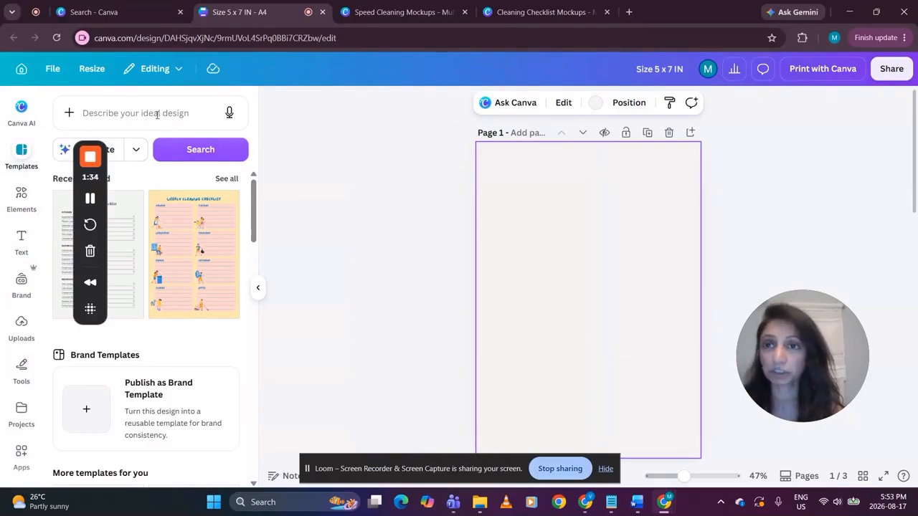
drag(97, 142, 259, 309)
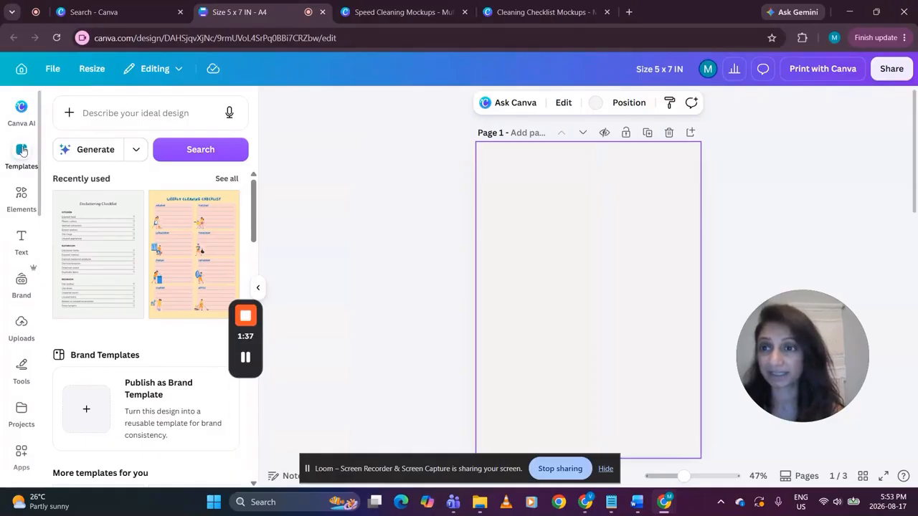
click(119, 123)
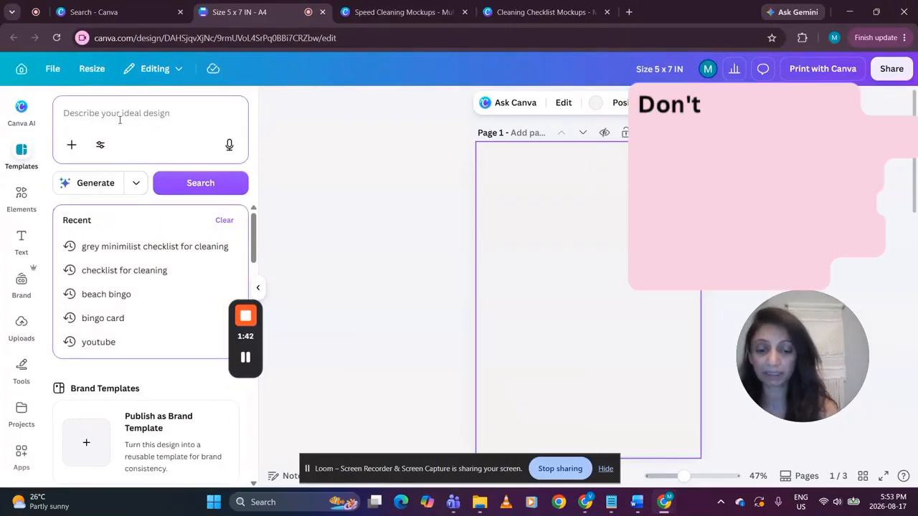
text(cleaning )
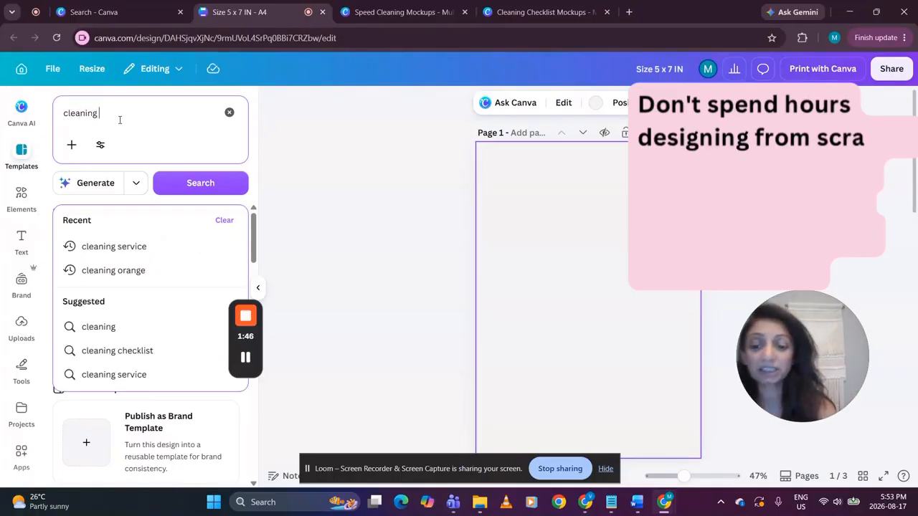
text(c)
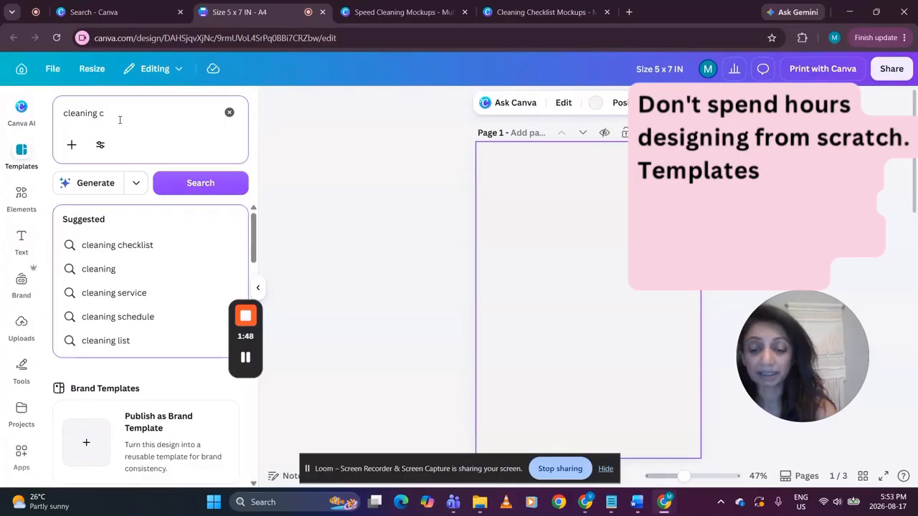
text(hecklist)
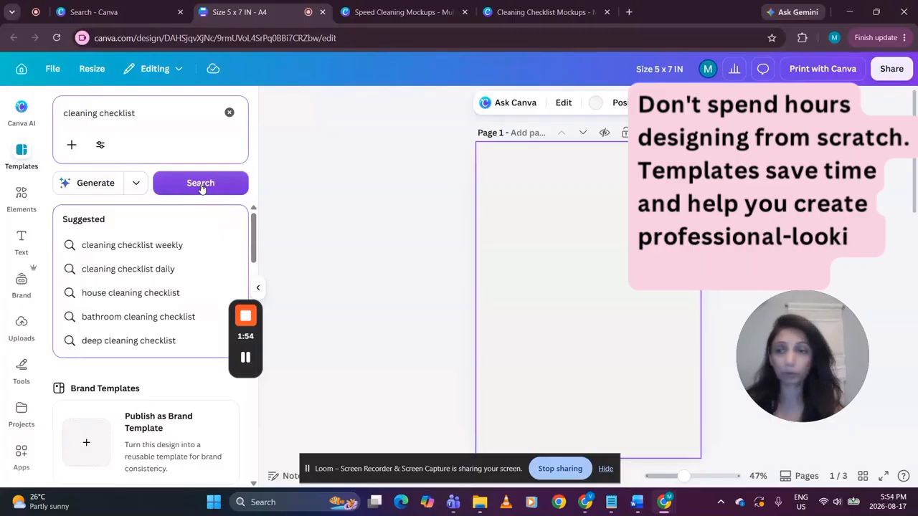
click(201, 184)
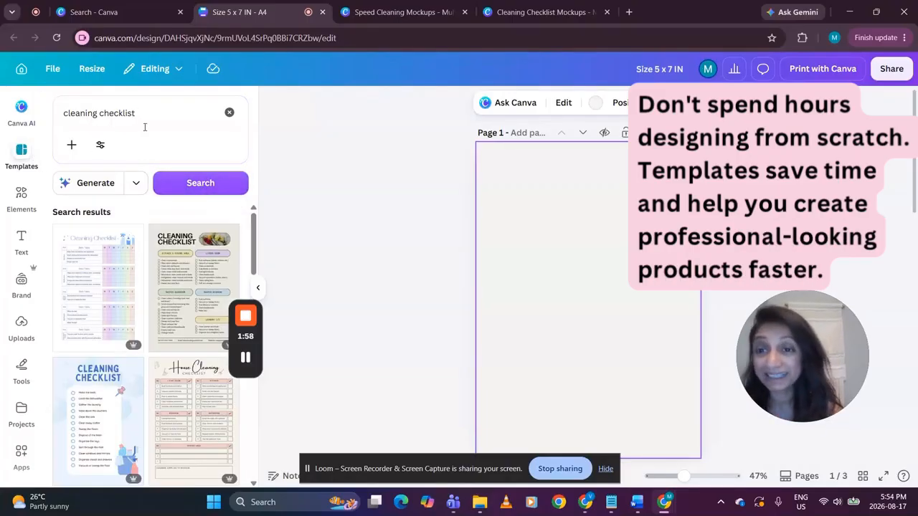
Examine the cleaning checklist templates for a suitable layout and style
scroll(180, 302, down, 3)
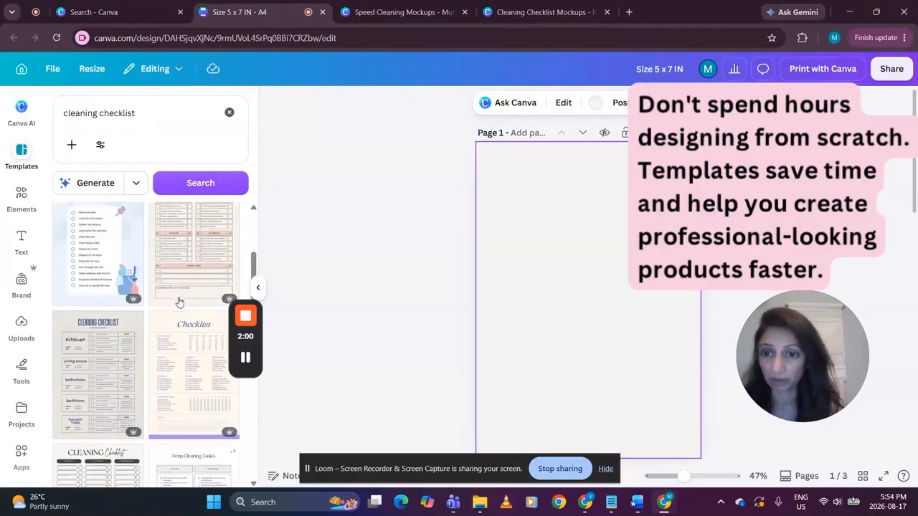
scroll(180, 303, down, 3)
scroll(180, 303, down, 3)
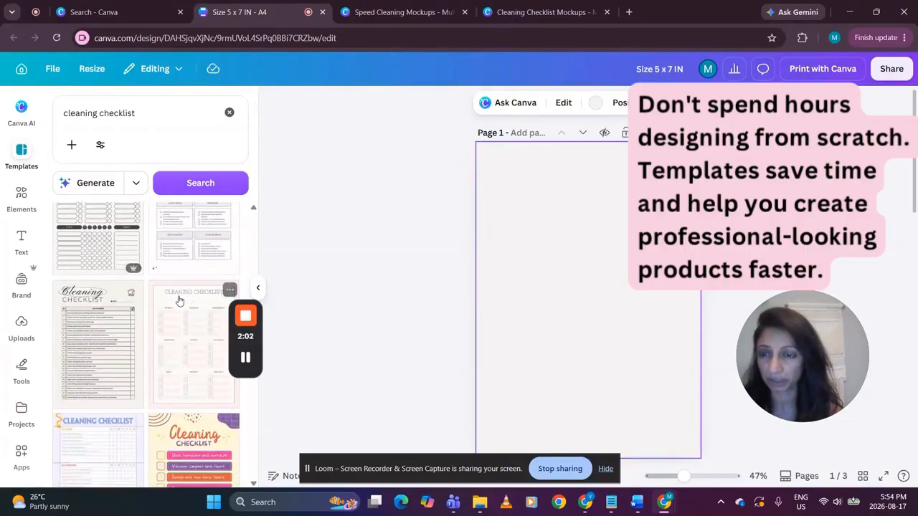
scroll(179, 303, down, 3)
scroll(179, 303, down, 3)
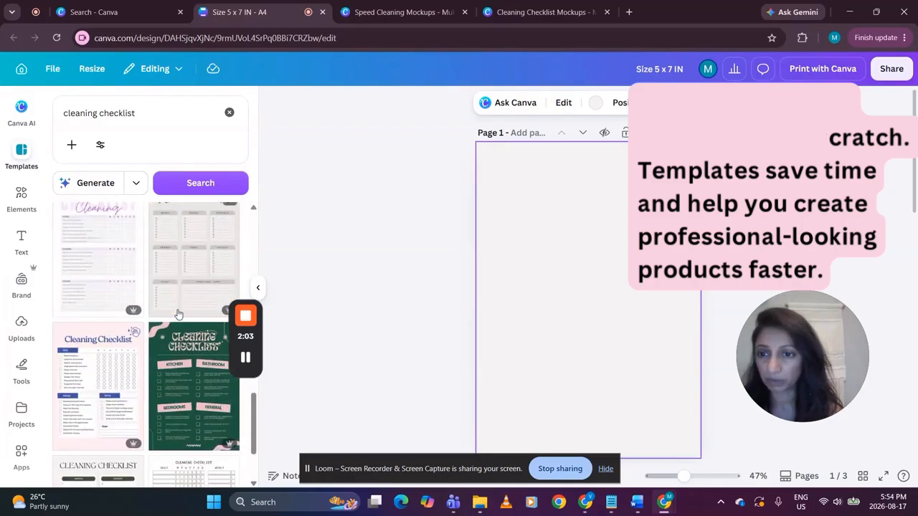
scroll(143, 335, down, 3)
scroll(144, 334, down, 3)
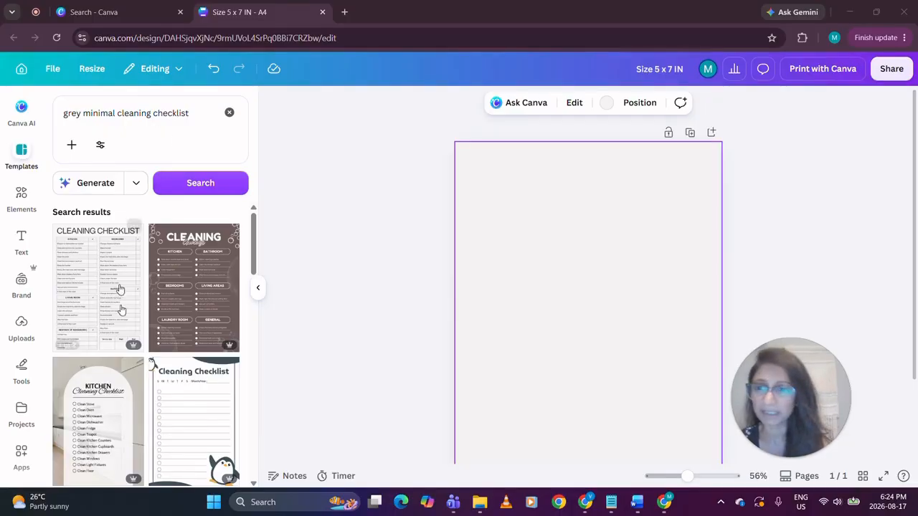
Apply the first page of the Grey Minimal Decluttering Cleaning Checklist template to the blank page
scroll(124, 308, down, 2)
scroll(124, 308, down, 3)
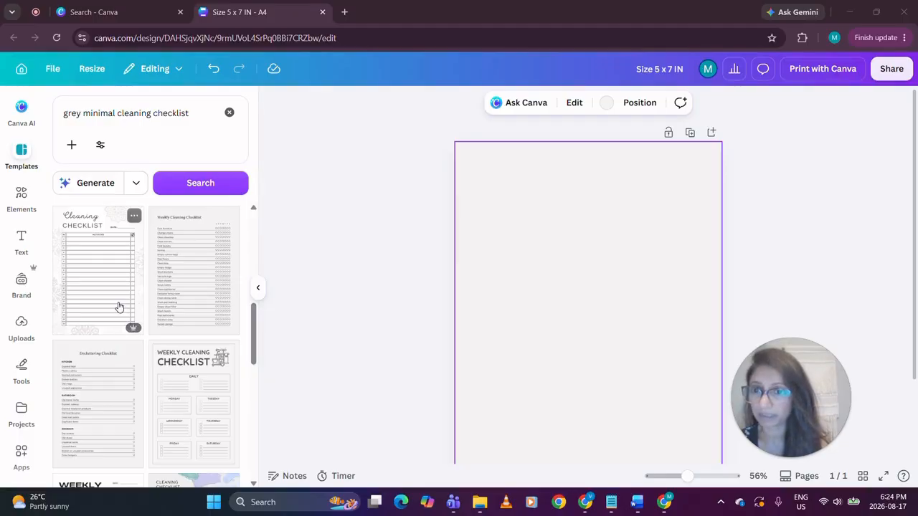
scroll(119, 306, down, 2)
scroll(119, 307, up, 1)
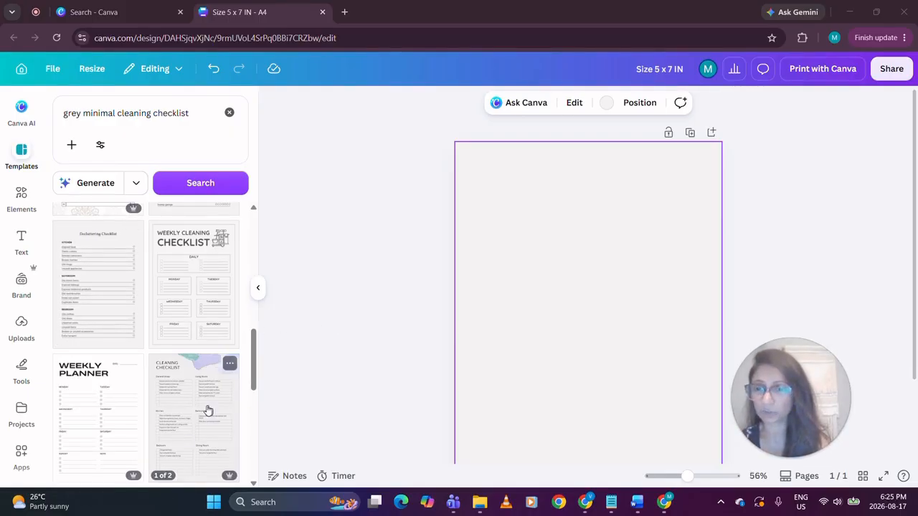
scroll(201, 415, down, 2)
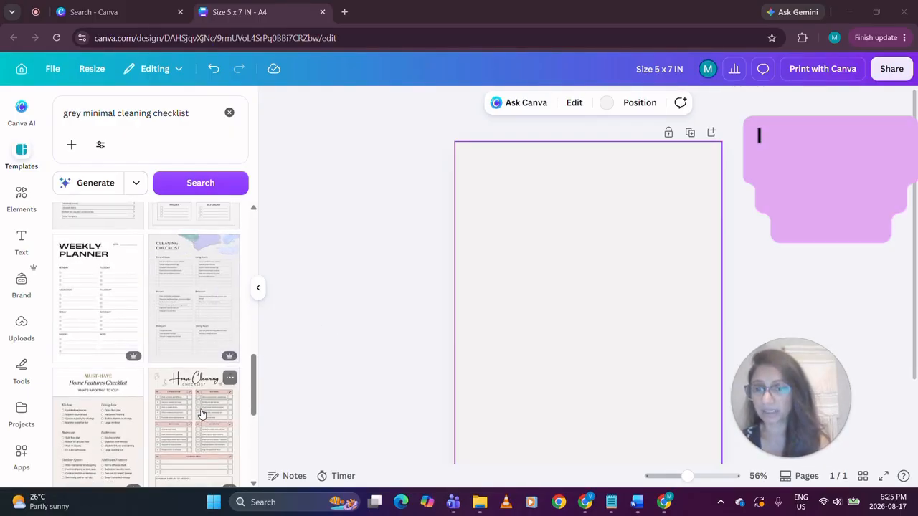
scroll(201, 415, down, 2)
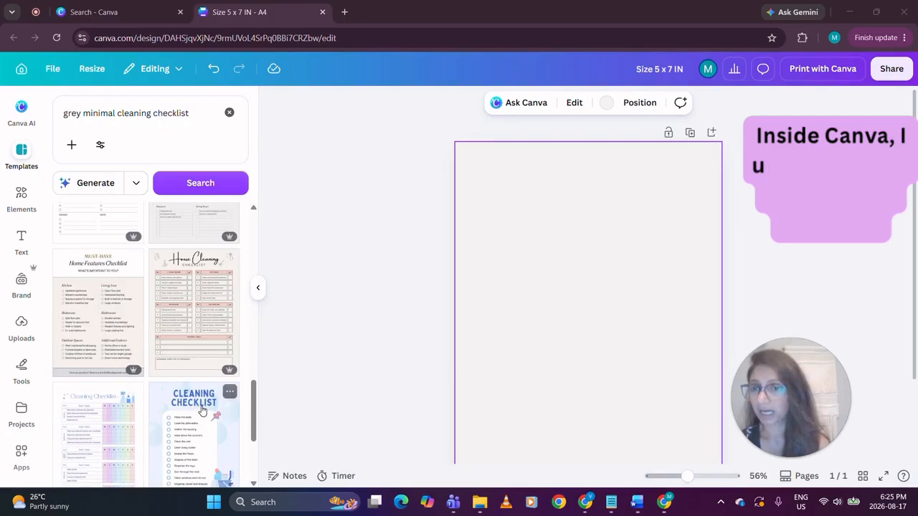
scroll(202, 410, up, 4)
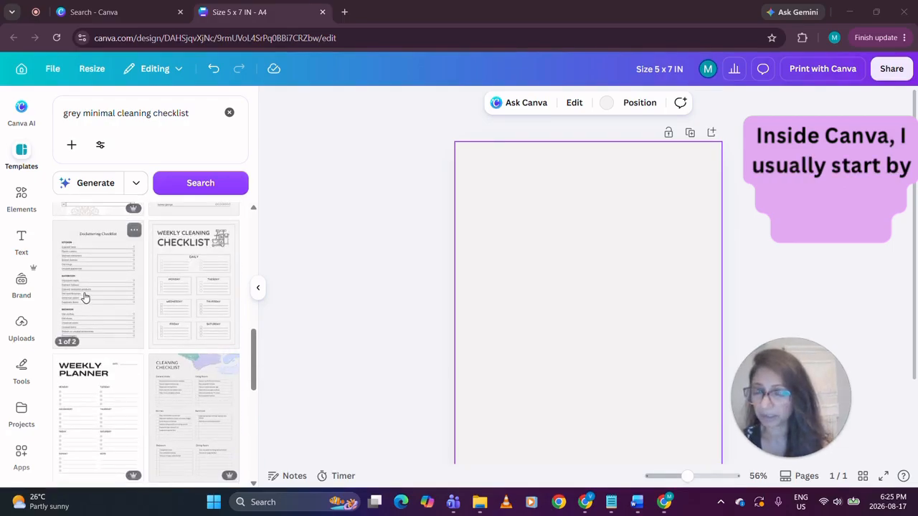
click(84, 297)
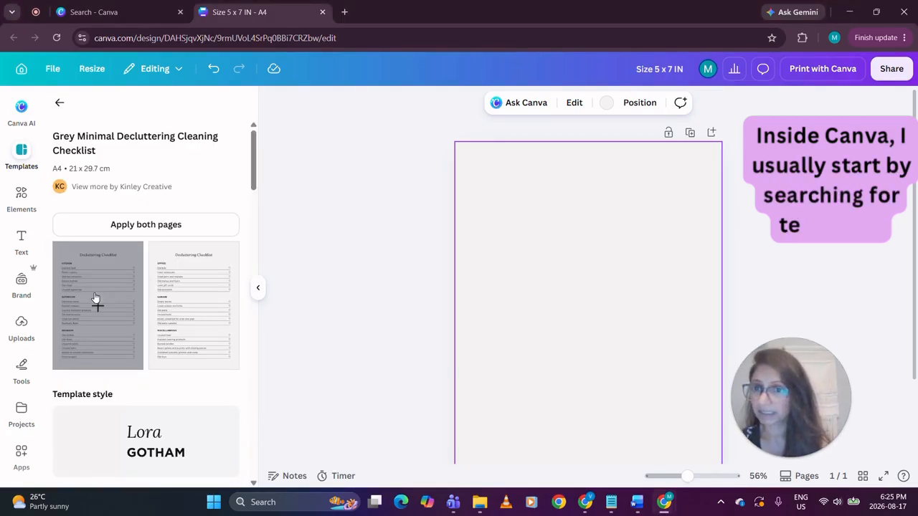
click(96, 298)
click(257, 290)
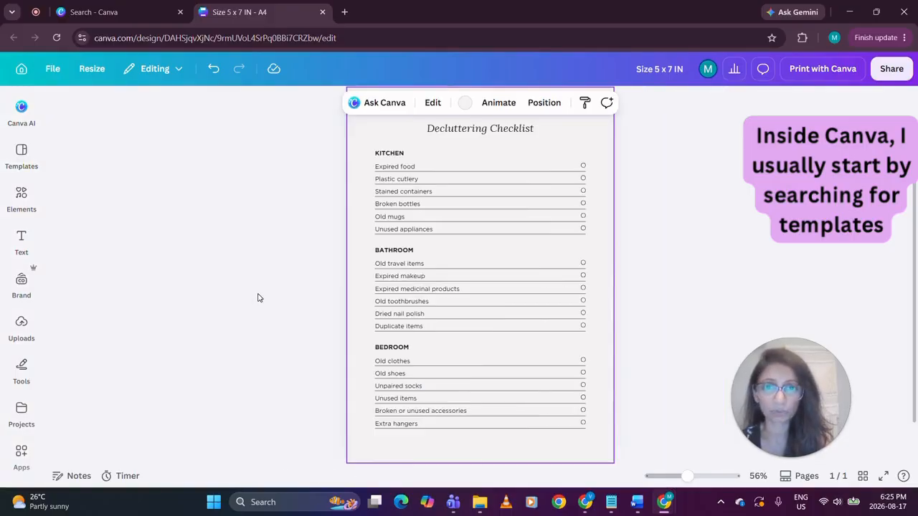
Try Great Vibes on the "Decluttering Checklist" title and set its font to Brittany
scroll(254, 365, up, 1)
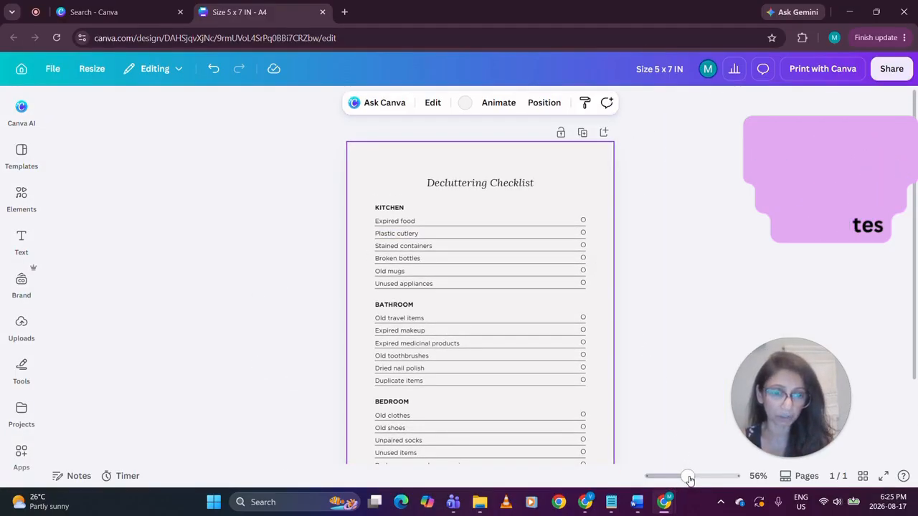
drag(687, 477, 692, 476)
scroll(404, 287, up, 1)
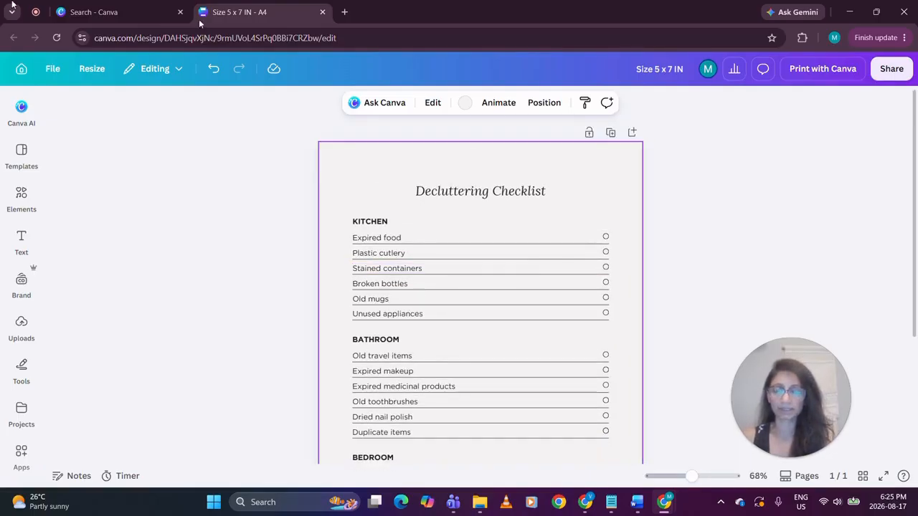
click(453, 192)
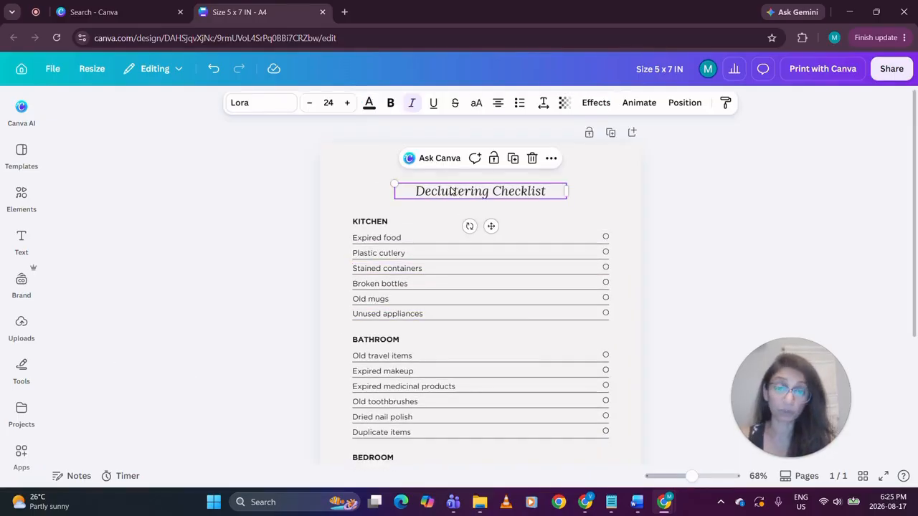
click(257, 110)
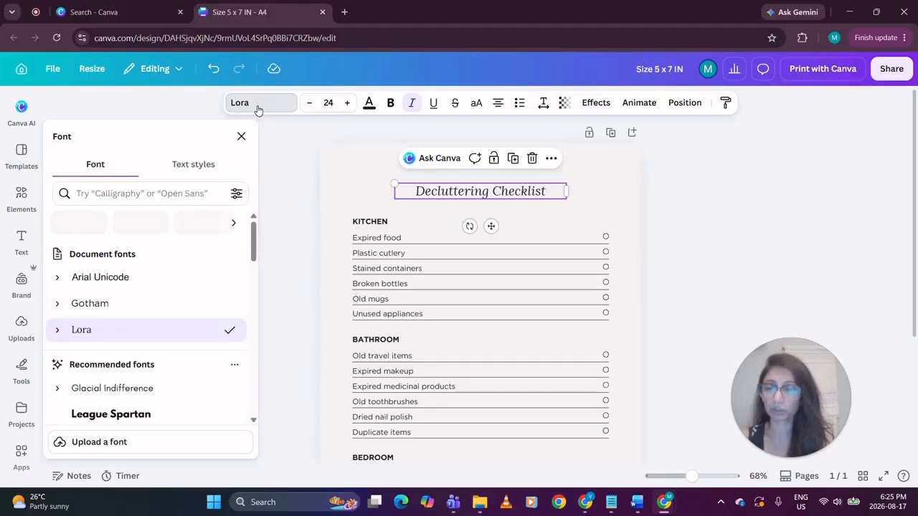
scroll(185, 305, down, 3)
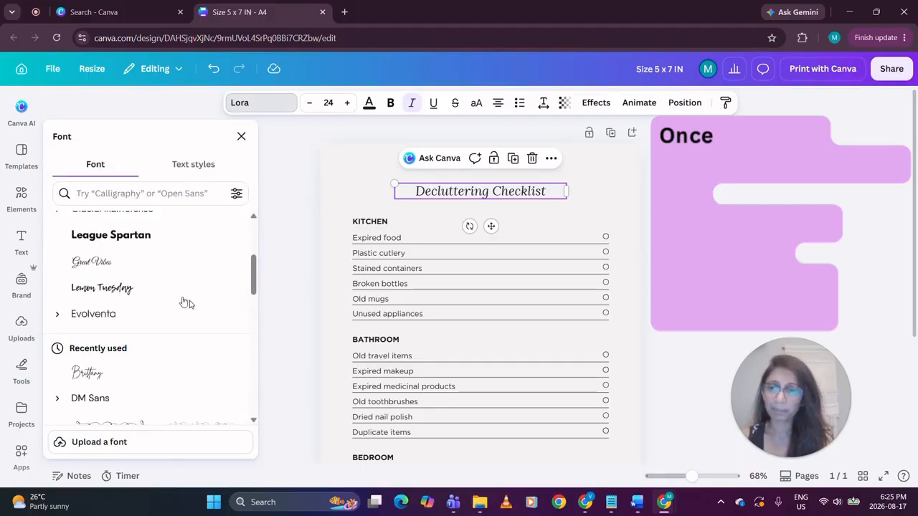
click(86, 265)
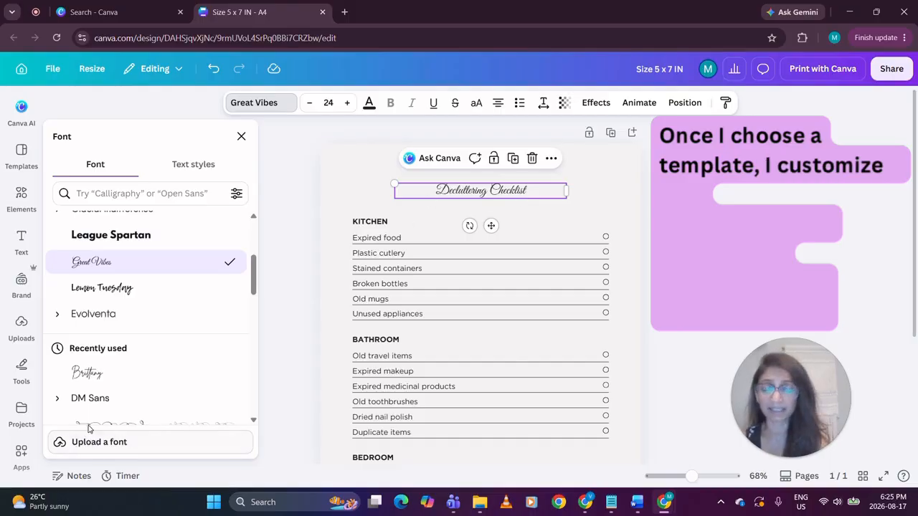
click(120, 373)
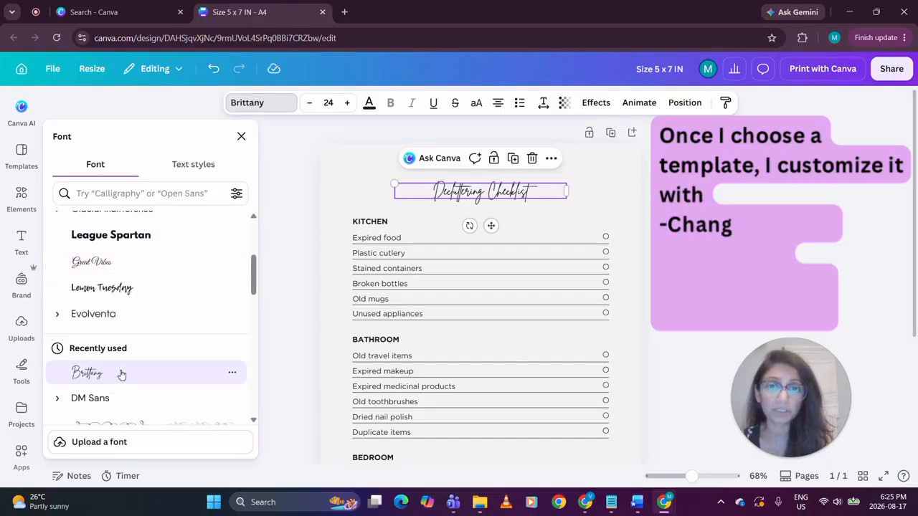
Change the "Decluttering Checklist" title's font to Moontime
scroll(121, 373, down, 5)
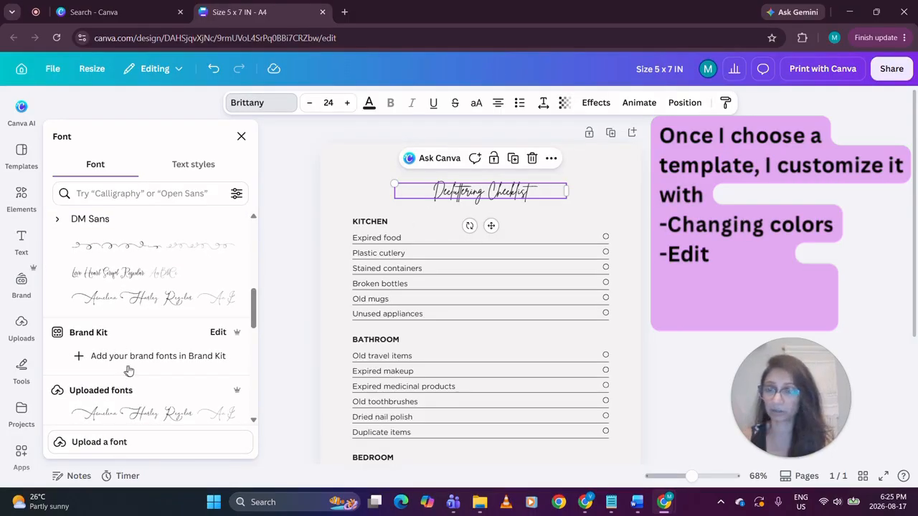
scroll(108, 366, down, 3)
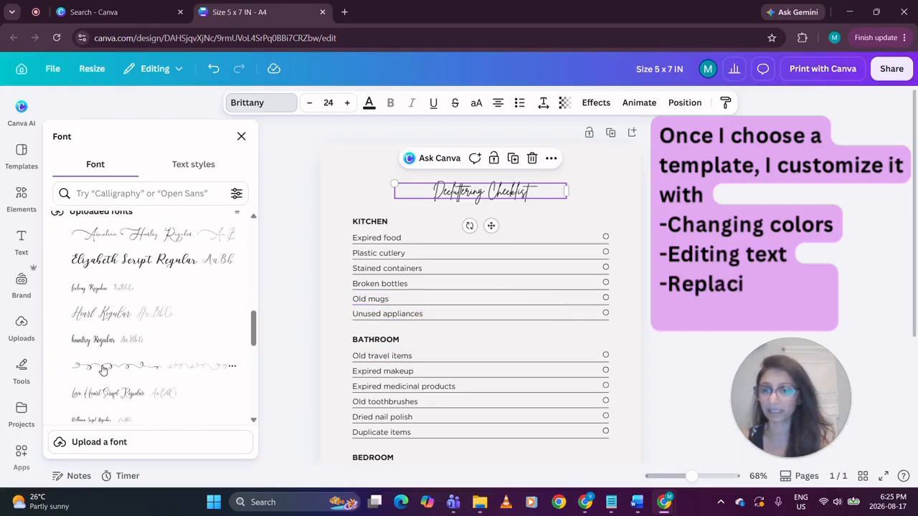
scroll(107, 367, down, 5)
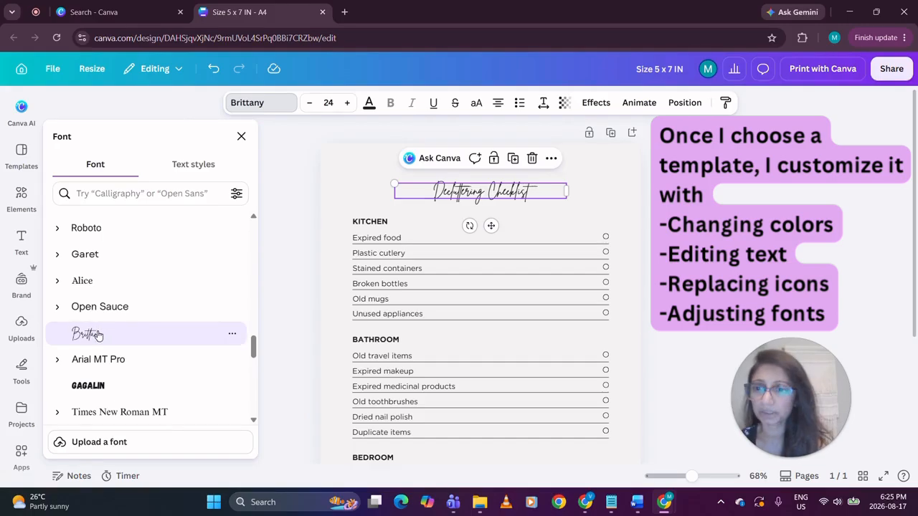
scroll(99, 335, down, 3)
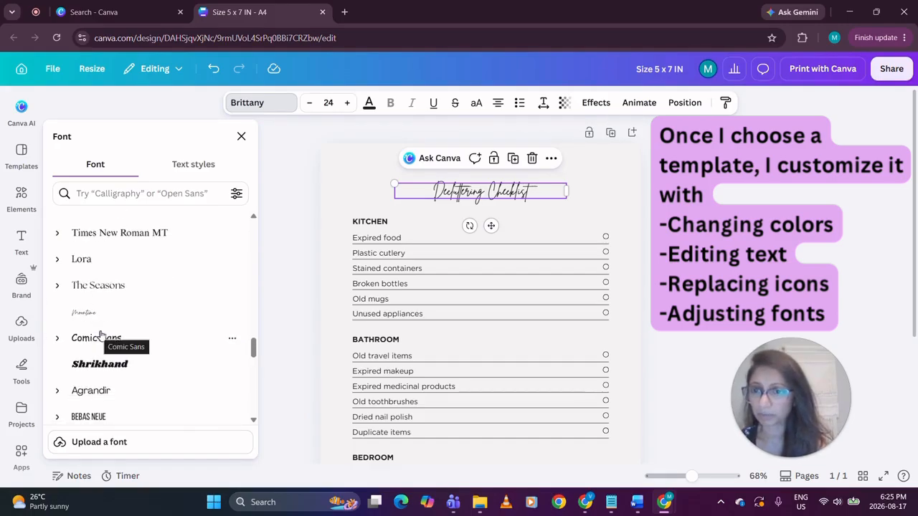
click(93, 314)
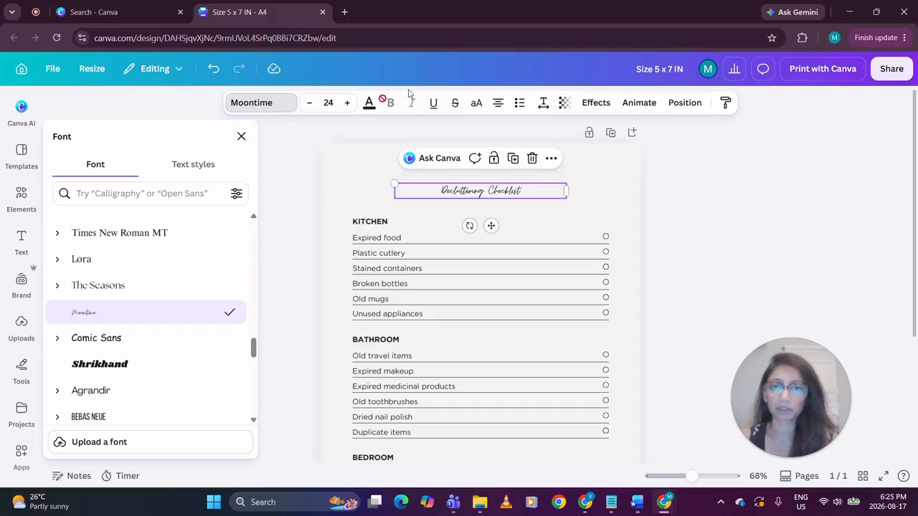
Increase the "Decluttering Checklist" title's font size to 50 and move it slightly up, clear of the first section heading
click(346, 104)
click(346, 104)
click(346, 104)
click(346, 104)
click(346, 104)
click(347, 104)
click(347, 104)
click(347, 104)
click(347, 104)
click(347, 104)
click(346, 104)
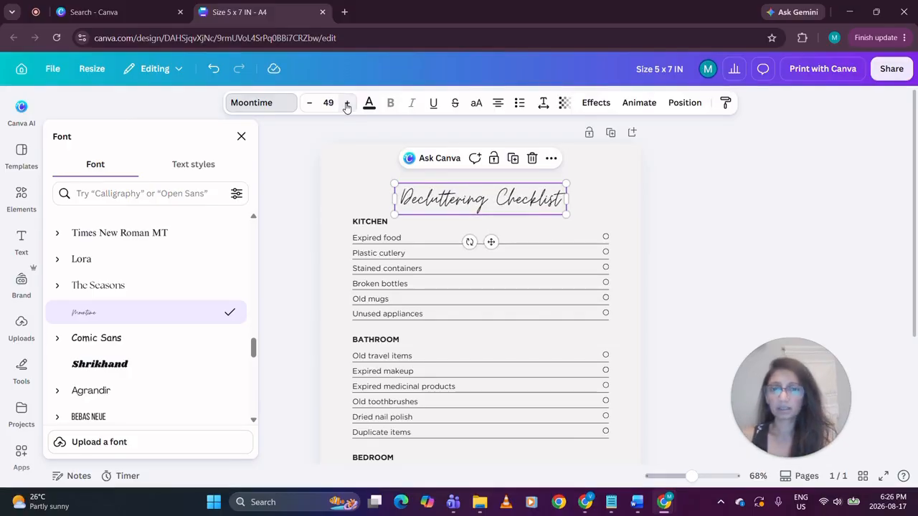
click(346, 104)
drag(491, 243, 492, 234)
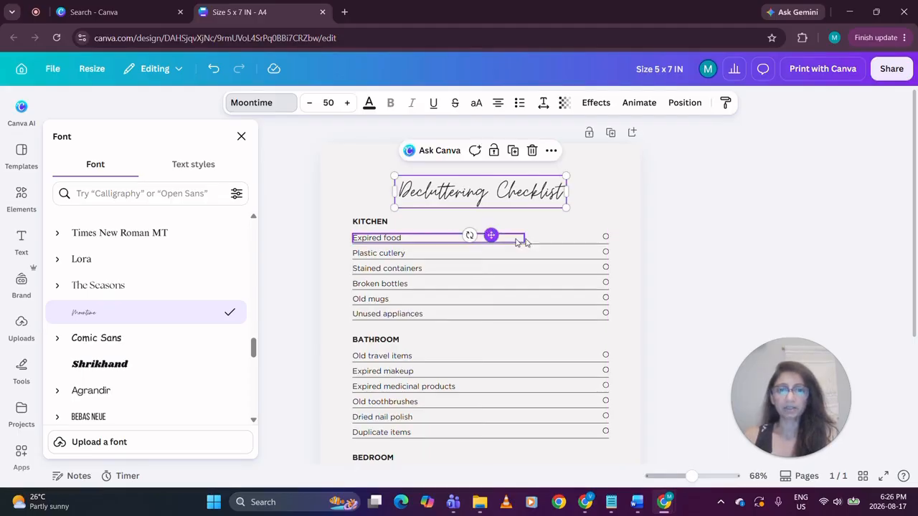
Set the title's letter spacing to 73 and widen its text box so the title fits centred on one line
click(543, 103)
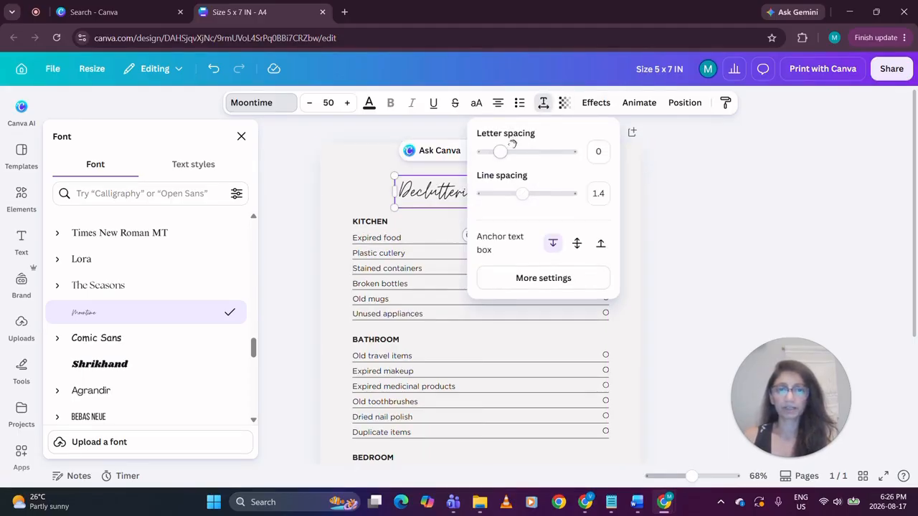
drag(499, 151, 507, 152)
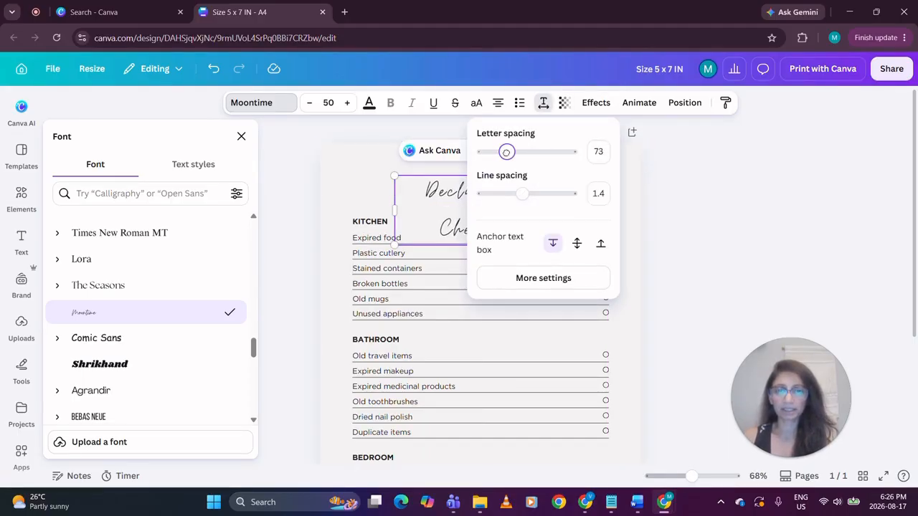
click(686, 203)
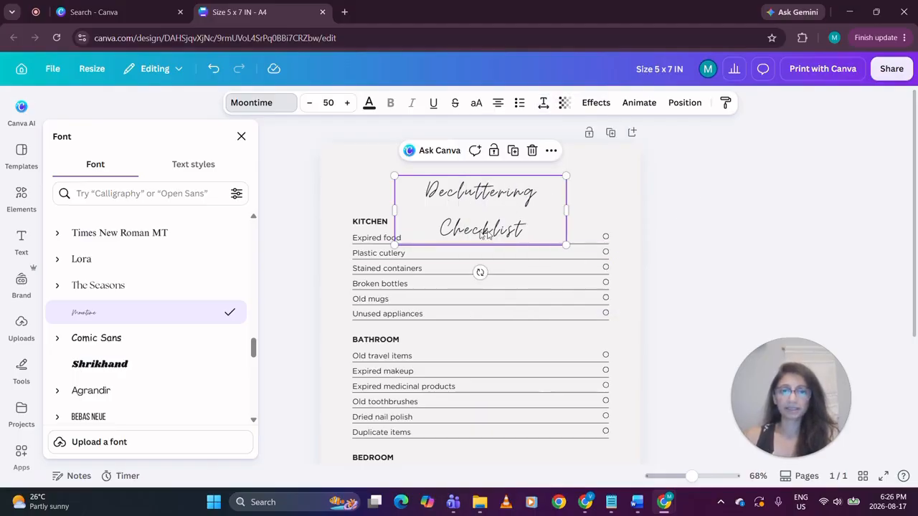
drag(385, 211, 351, 209)
drag(469, 235, 490, 229)
click(751, 231)
click(747, 237)
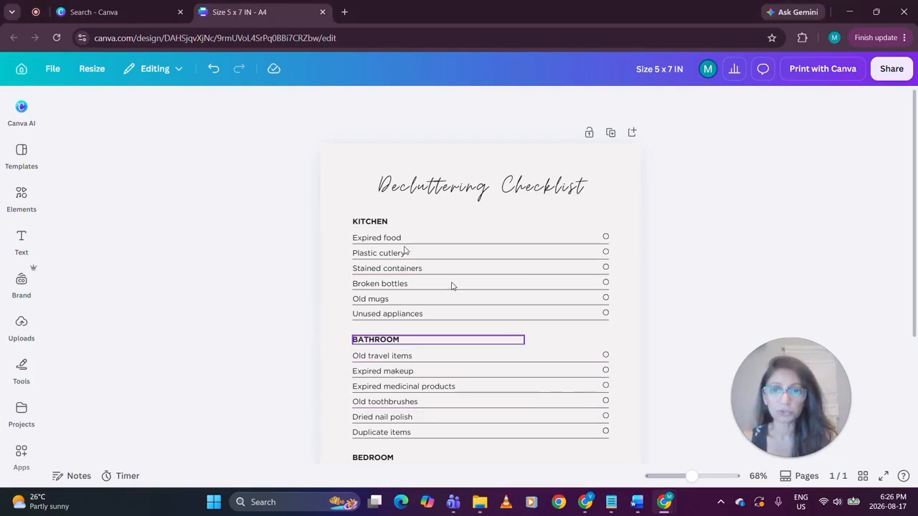
Replace the "KITCHEN" heading with "DAILY" and the "BATHROOM" heading with "WEEKLY"
click(371, 223)
double_click(374, 223)
key(BackSpace)
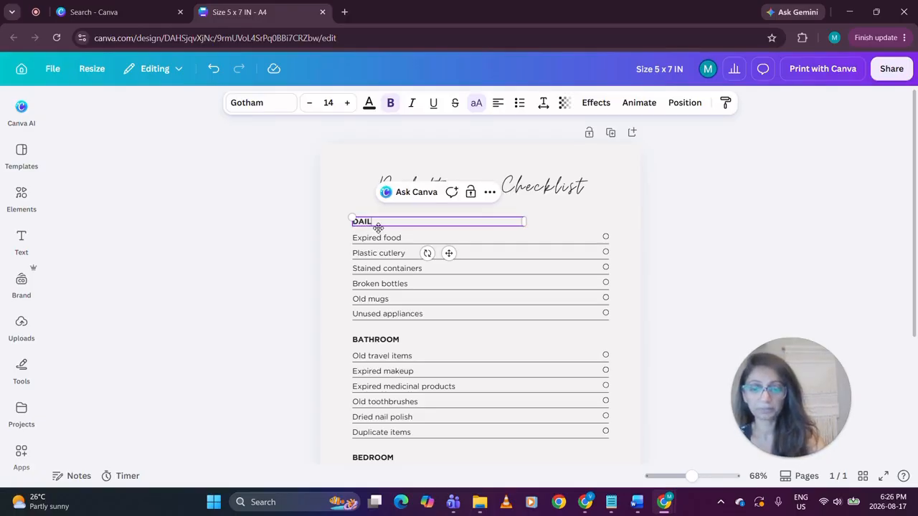
double_click(394, 340)
text(WEEKLY)
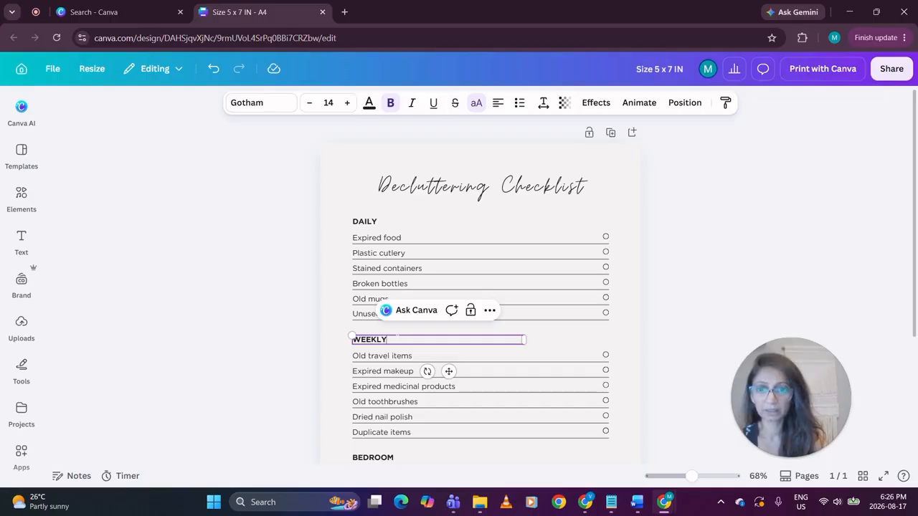
Replace the "BEDROOM" heading with "BI-WEEKLY"
scroll(450, 333, down, 2)
scroll(381, 366, down, 2)
double_click(376, 279)
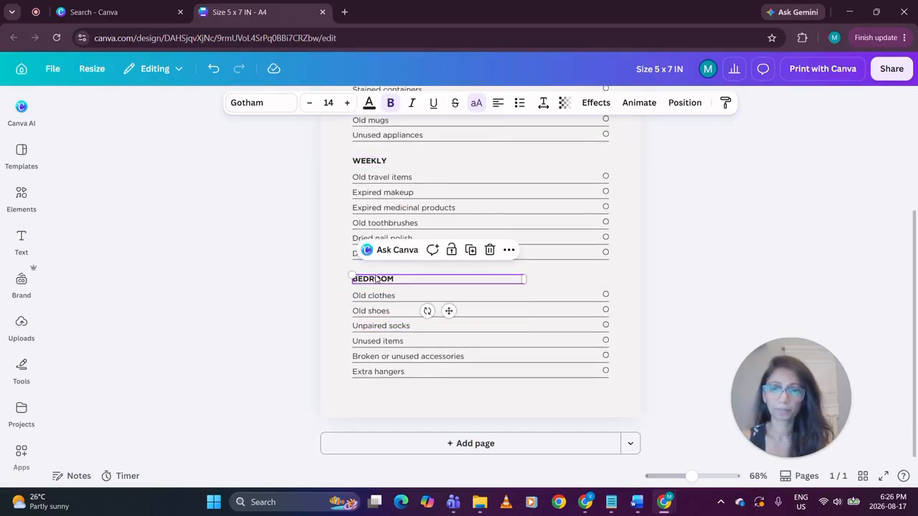
text(BI-W)
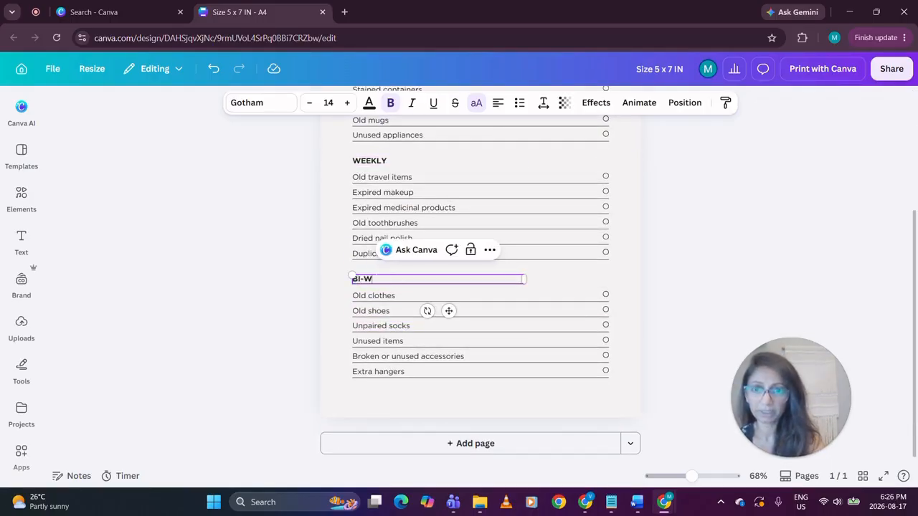
text(EEKLY)
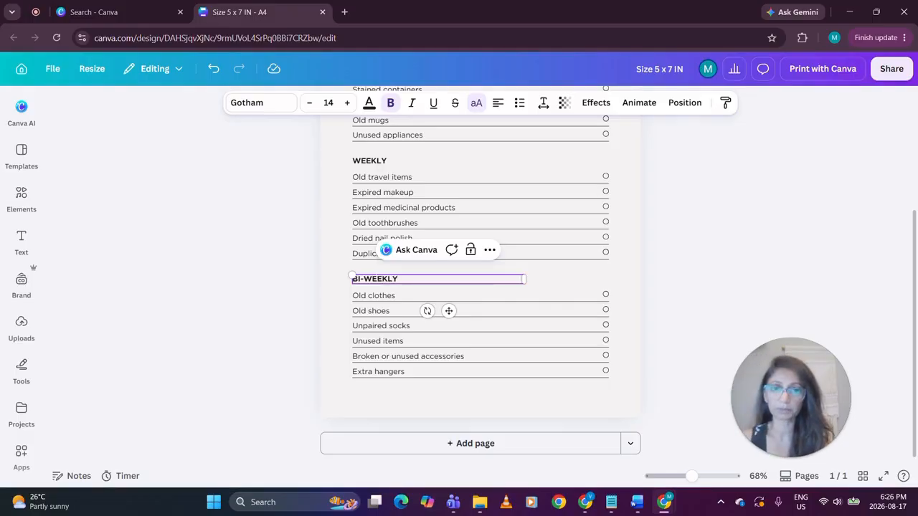
click(262, 298)
Duplicate the checkbox circle in the "Expired food" row into four evenly spaced circles extending leftward along the line
scroll(262, 295, up, 3)
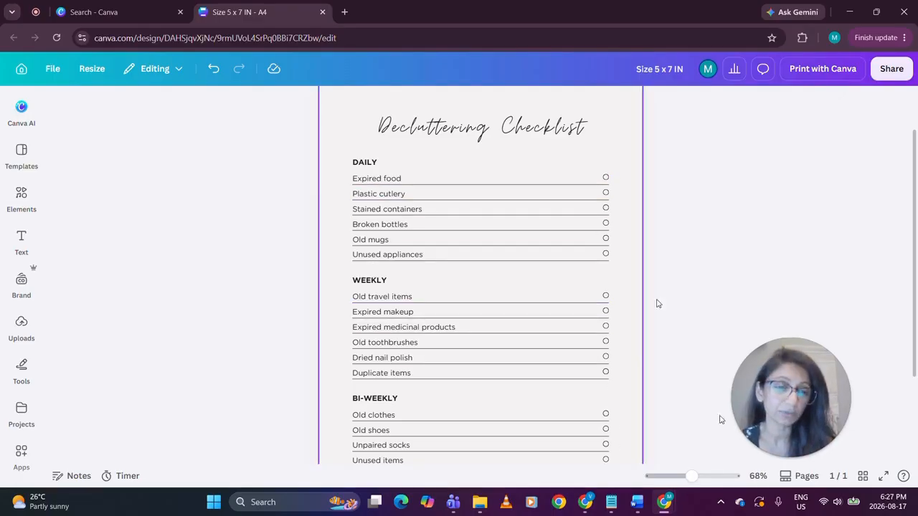
drag(691, 477, 699, 477)
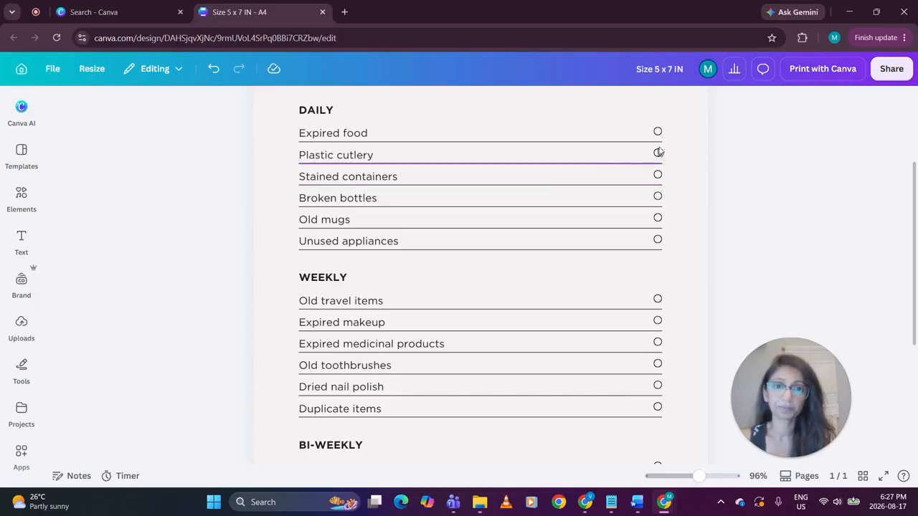
scroll(624, 187, up, 2)
click(657, 192)
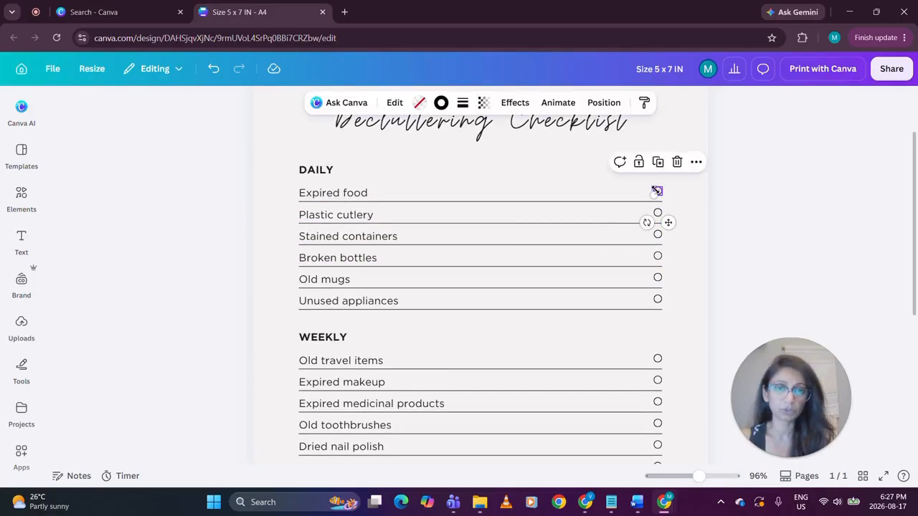
click(658, 162)
drag(675, 231, 652, 219)
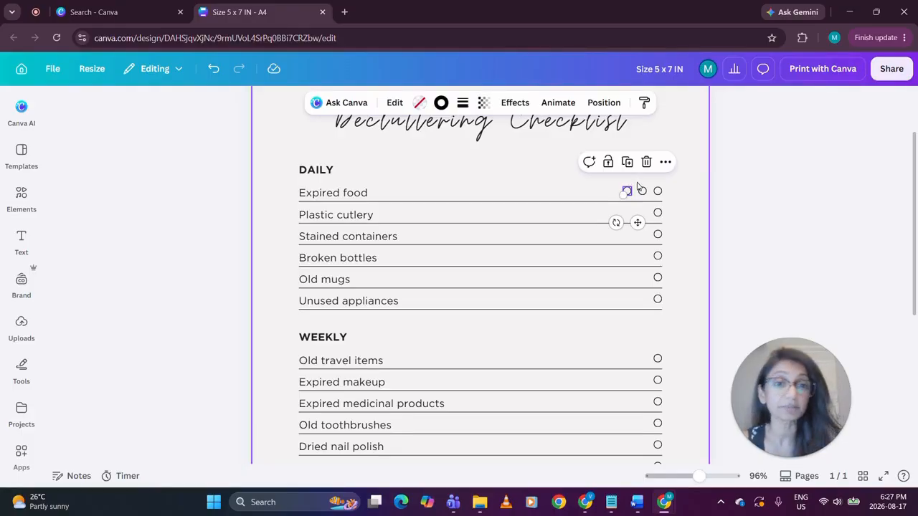
click(627, 162)
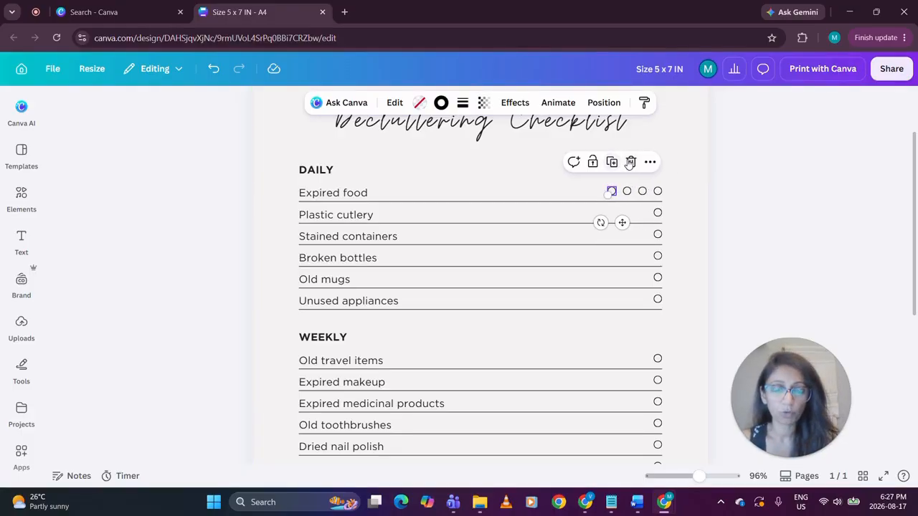
click(630, 162)
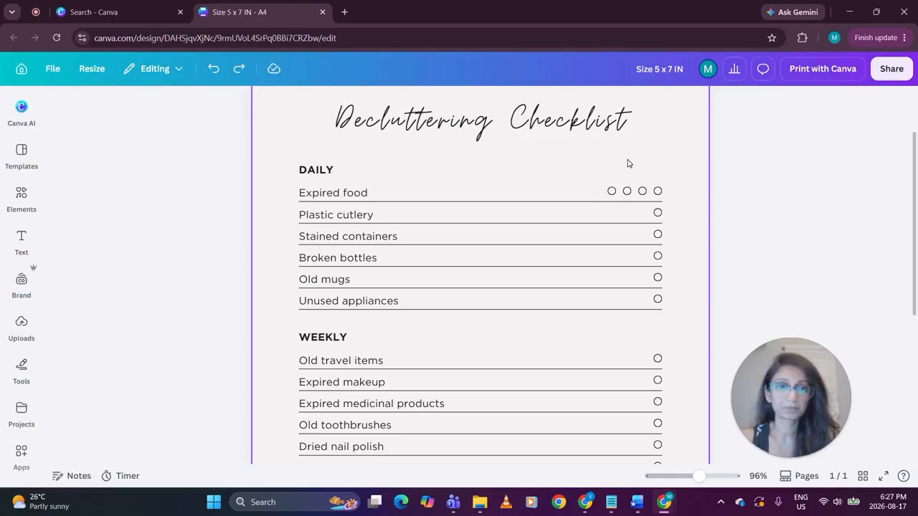
Add three more evenly spaced duplicates of the leftmost circle to make seven circles in the "Expired food" row
click(612, 191)
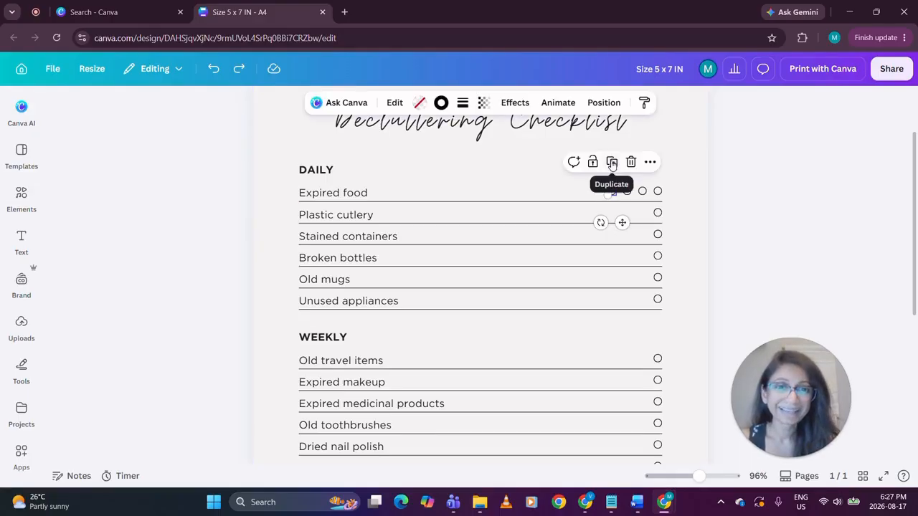
click(612, 163)
drag(628, 228, 603, 223)
click(596, 163)
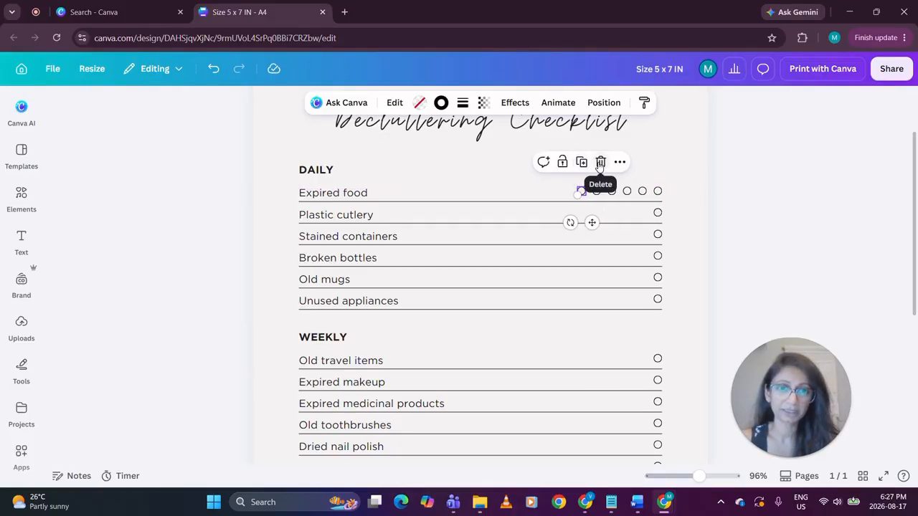
click(581, 162)
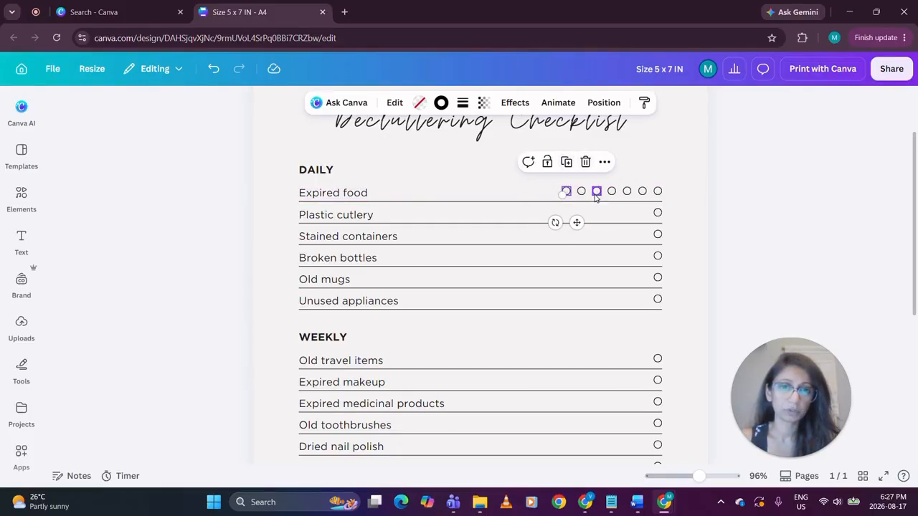
click(754, 191)
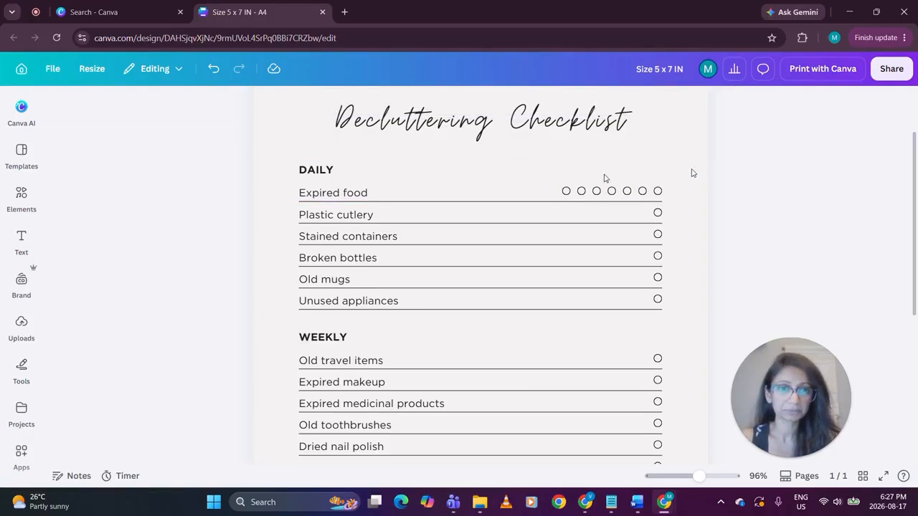
drag(549, 178, 667, 196)
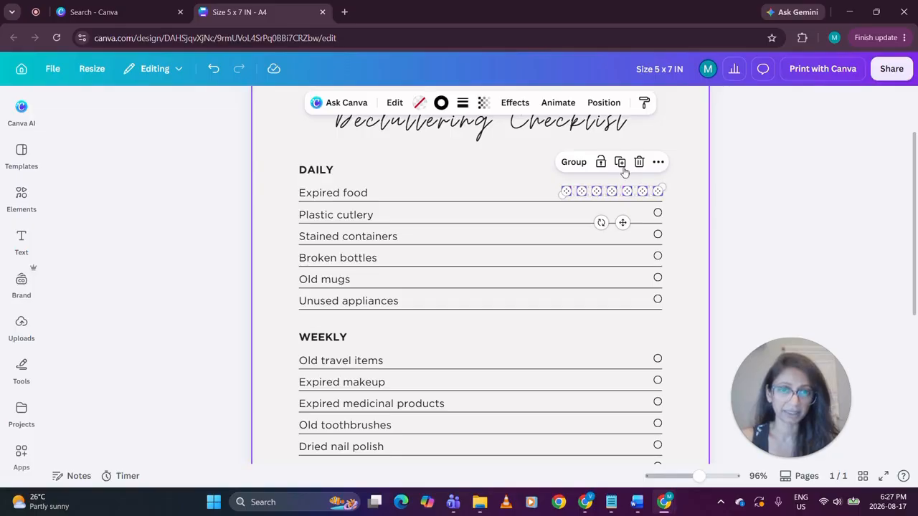
click(620, 162)
click(658, 213)
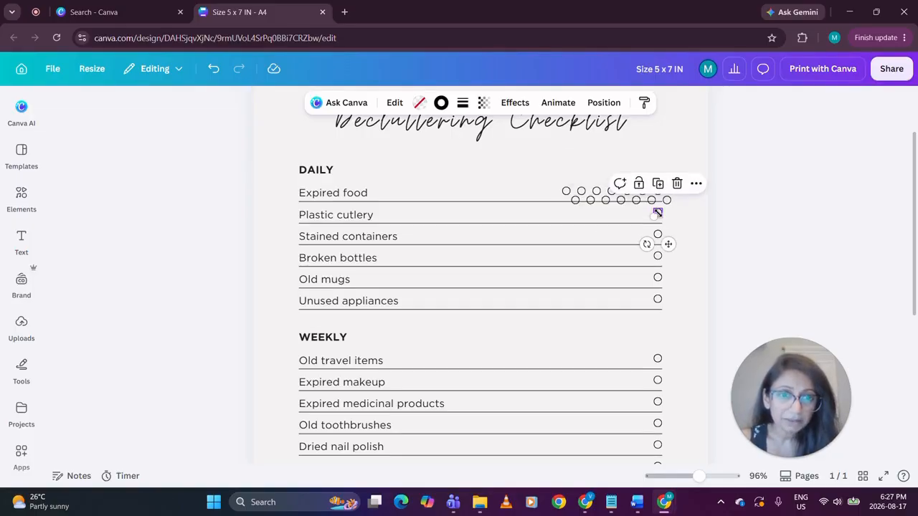
key(Delete)
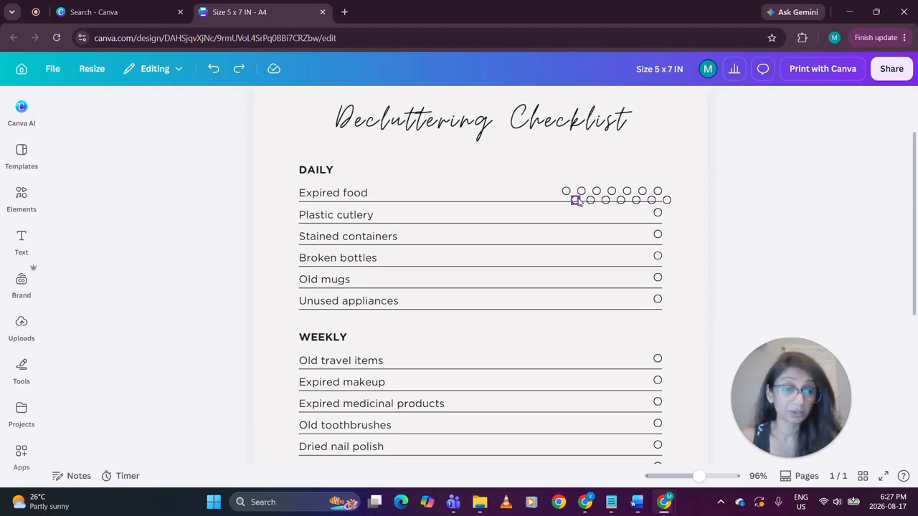
key(ctrl+z)
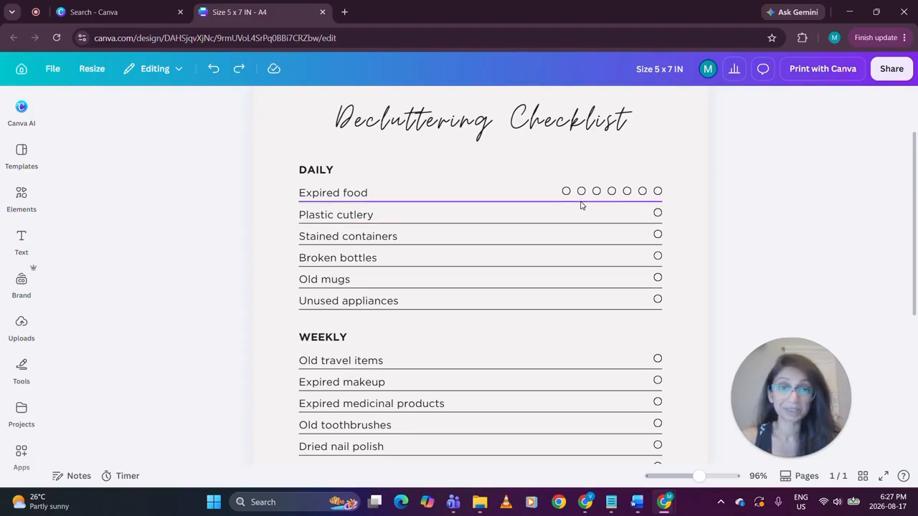
Delete the single checkbox circles from the "Plastic cutlery" through "Unused appliances" rows in the DAILY section
click(657, 213)
drag(658, 213, 660, 242)
key(Delete)
click(659, 258)
key(Delete)
click(659, 280)
key(Delete)
click(659, 300)
key(Delete)
Duplicate the seven "Expired food" circles and align the copy directly below them in the "Plastic cutlery" row
drag(547, 175, 665, 197)
click(619, 162)
drag(631, 231, 619, 246)
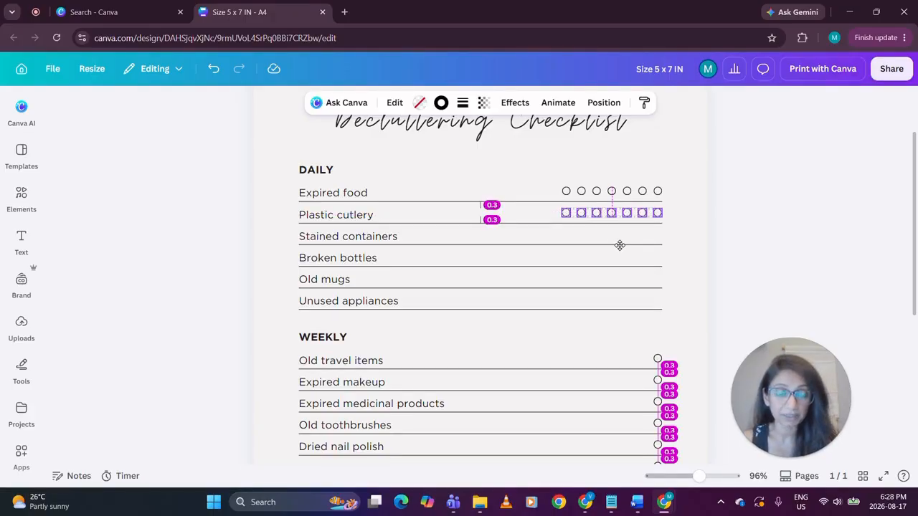
drag(620, 245, 620, 245)
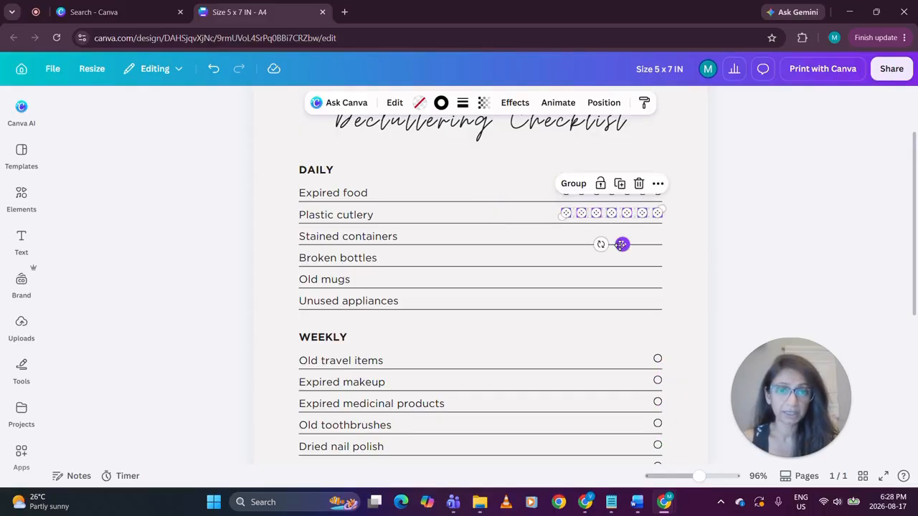
Duplicate the seven-circle set down the remaining DAILY rows, from "Stained containers" through "Unused appliances"
click(620, 185)
click(620, 206)
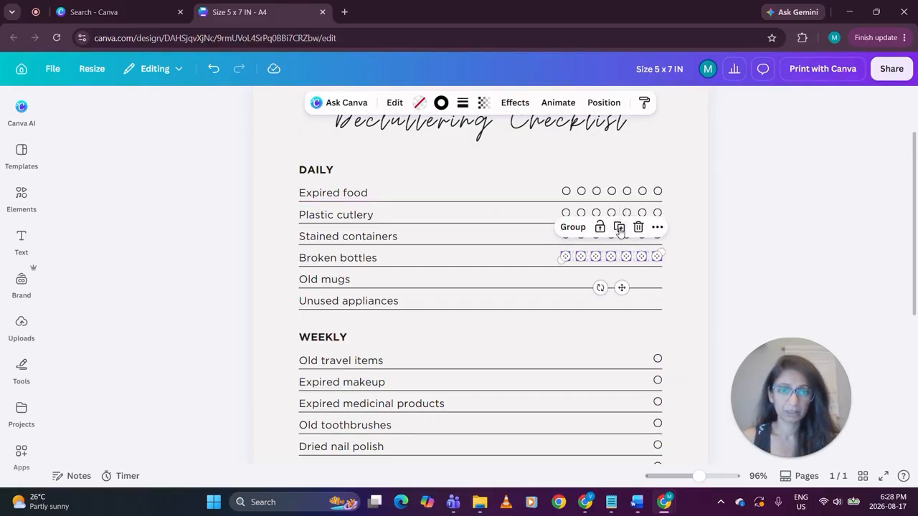
click(620, 228)
click(619, 248)
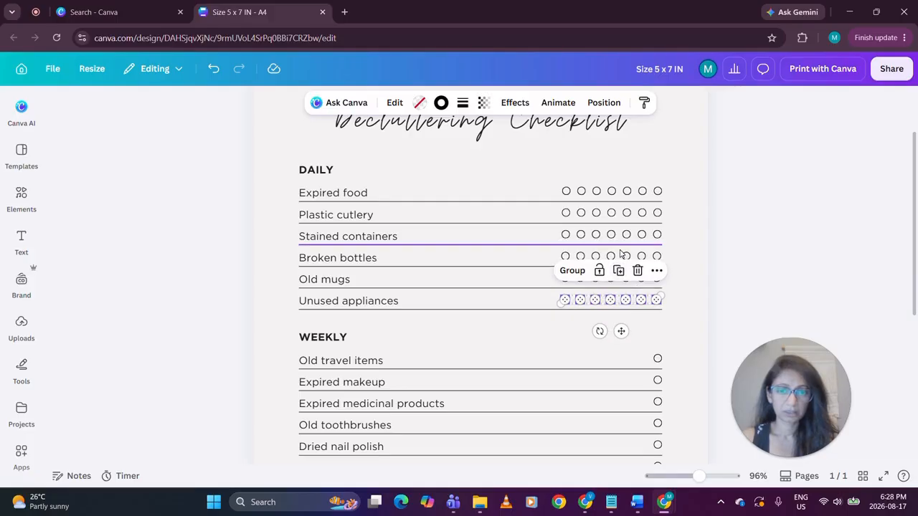
click(766, 256)
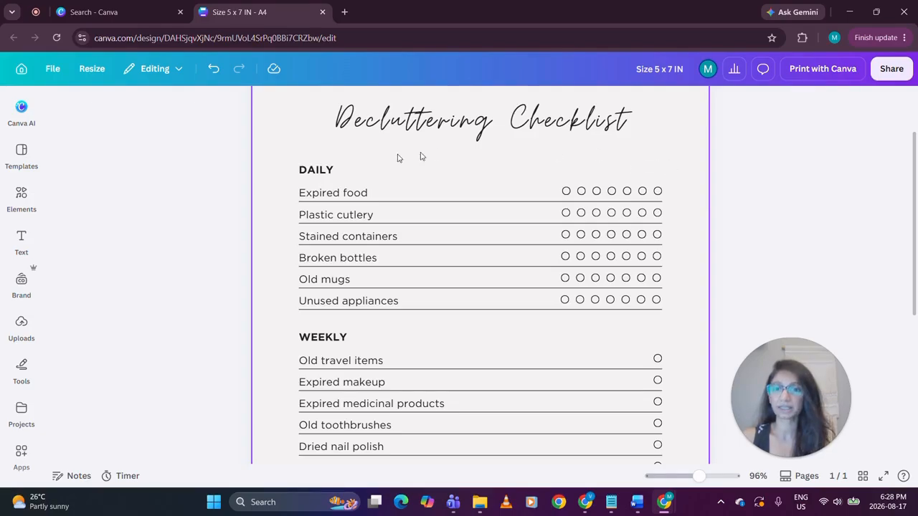
Duplicate the DAILY heading, narrow the copy to about 3.9 wide, and place it right-aligned above the seven circle columns
click(325, 172)
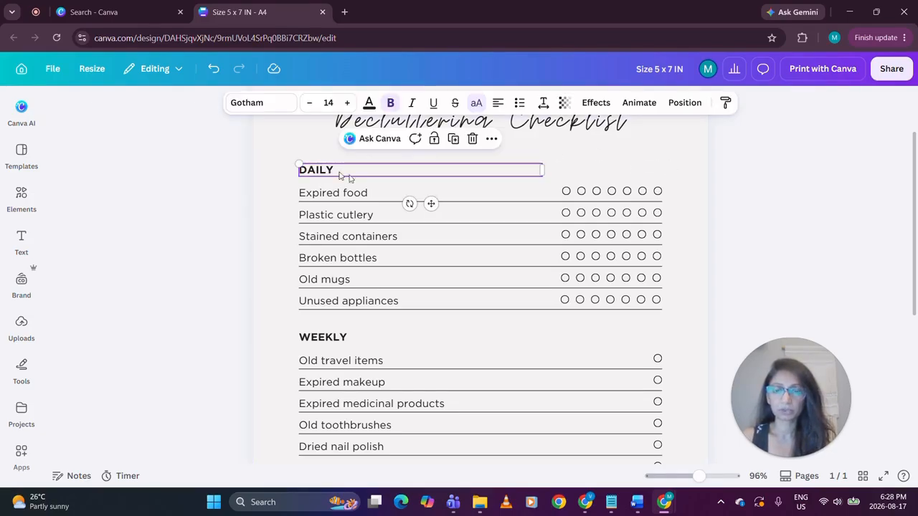
click(453, 138)
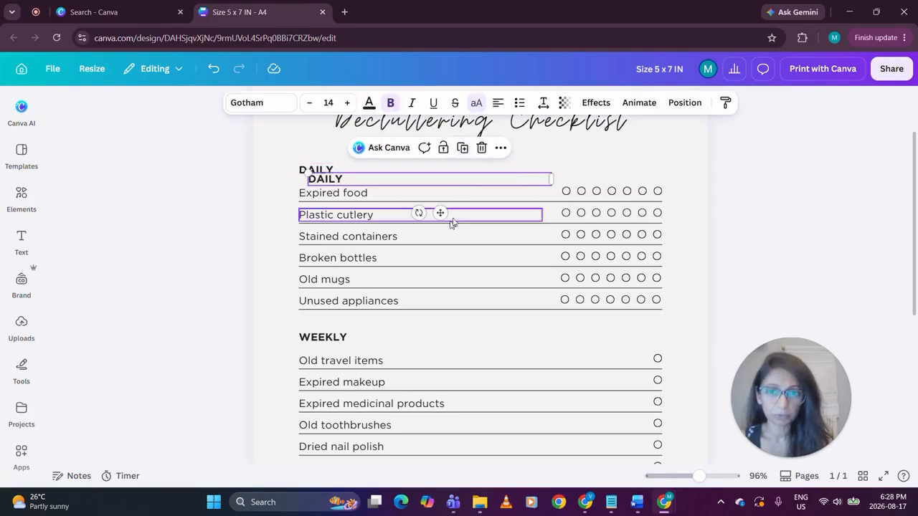
drag(551, 179, 393, 185)
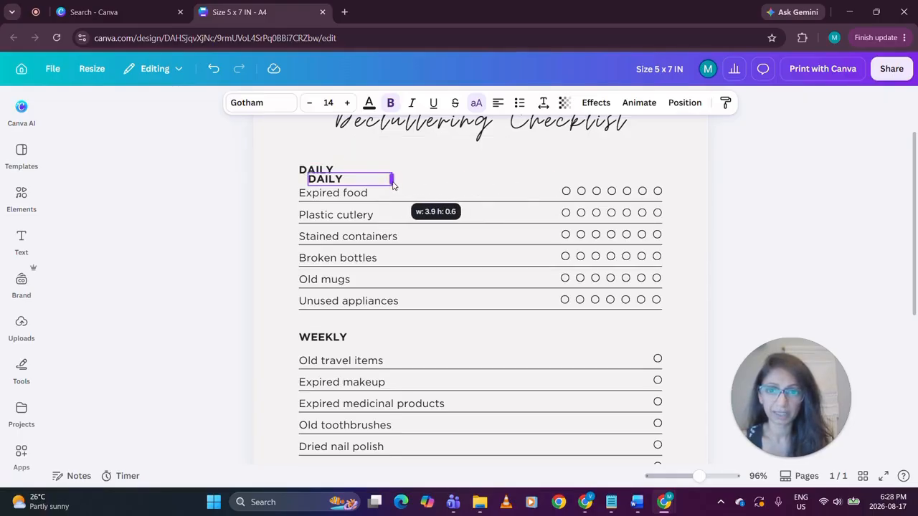
drag(361, 213, 631, 204)
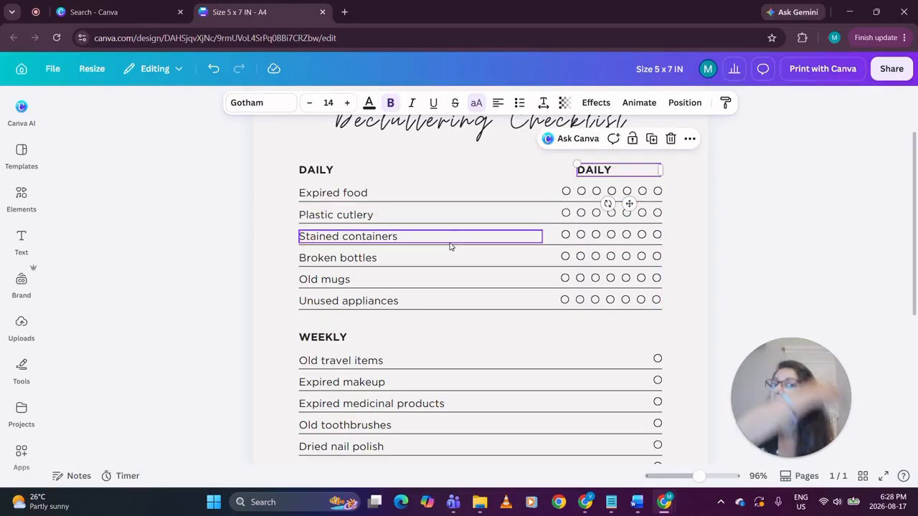
click(497, 103)
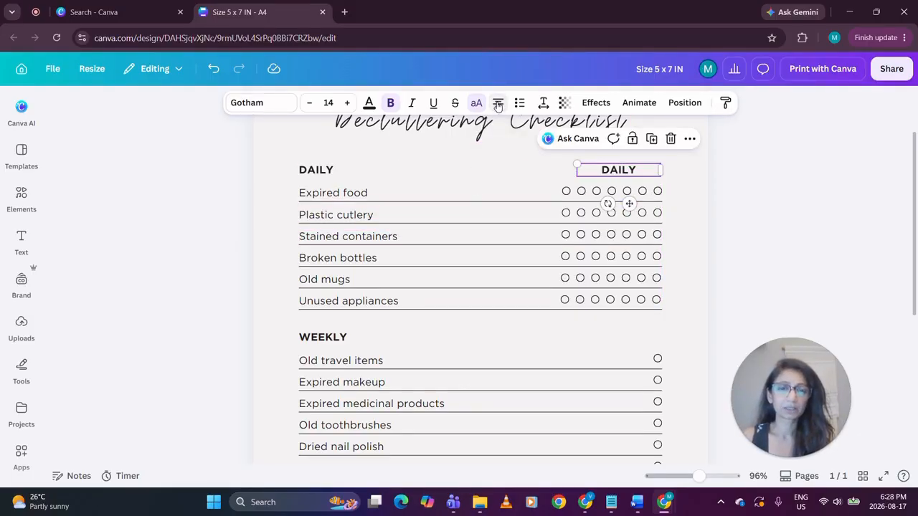
click(498, 103)
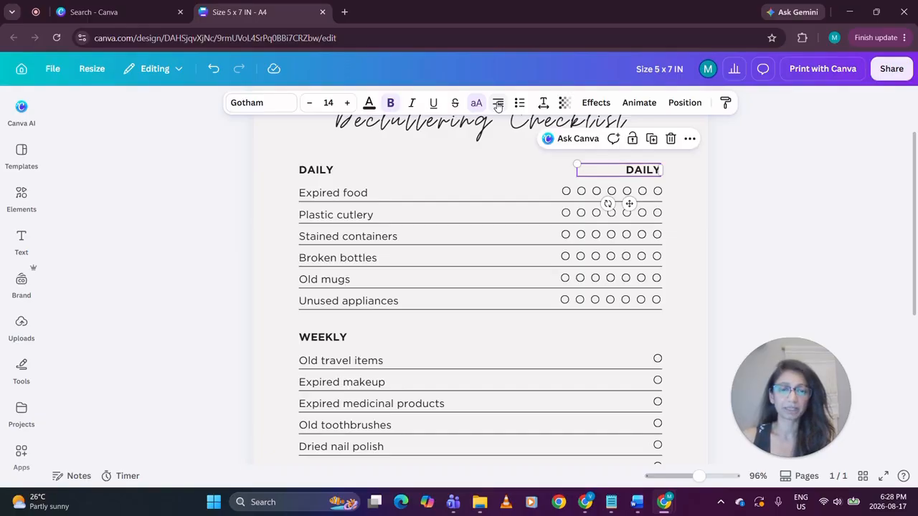
Replace the copied heading's text with "M T W T F S S" and widen its box to fit on one line
double_click(650, 170)
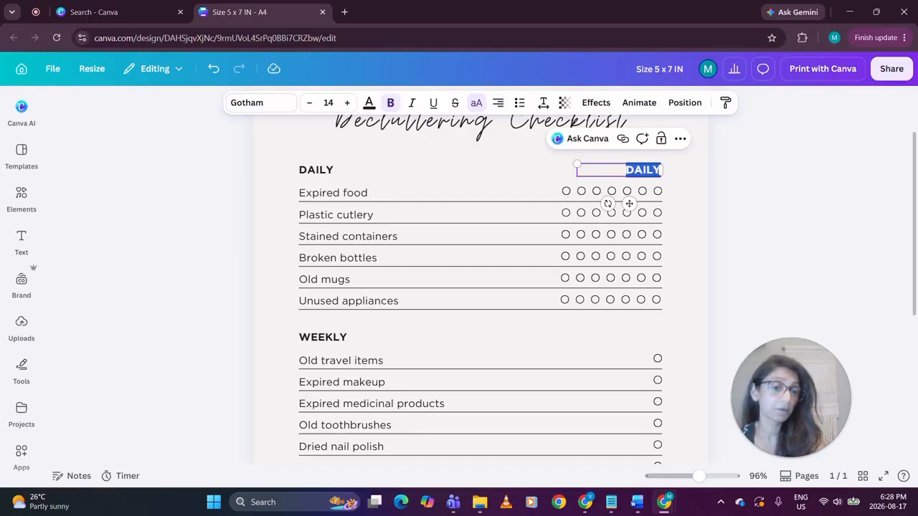
text(M)
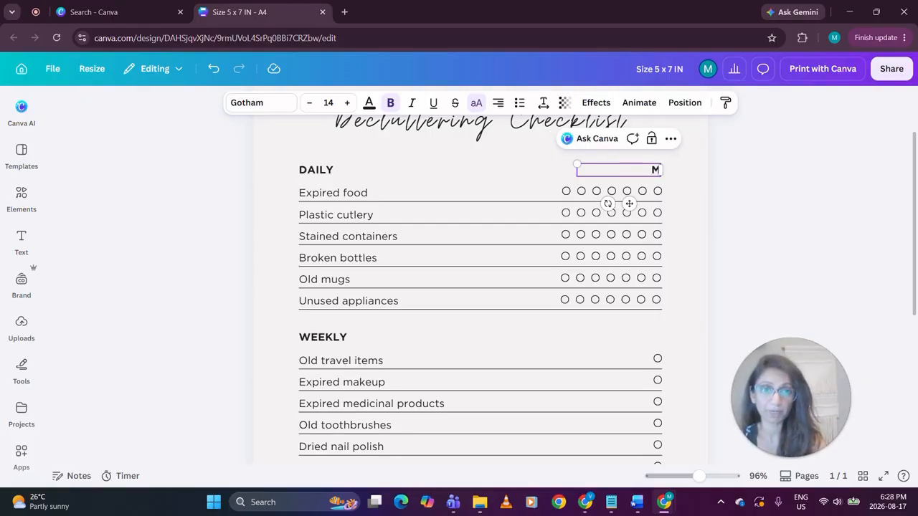
text( T W)
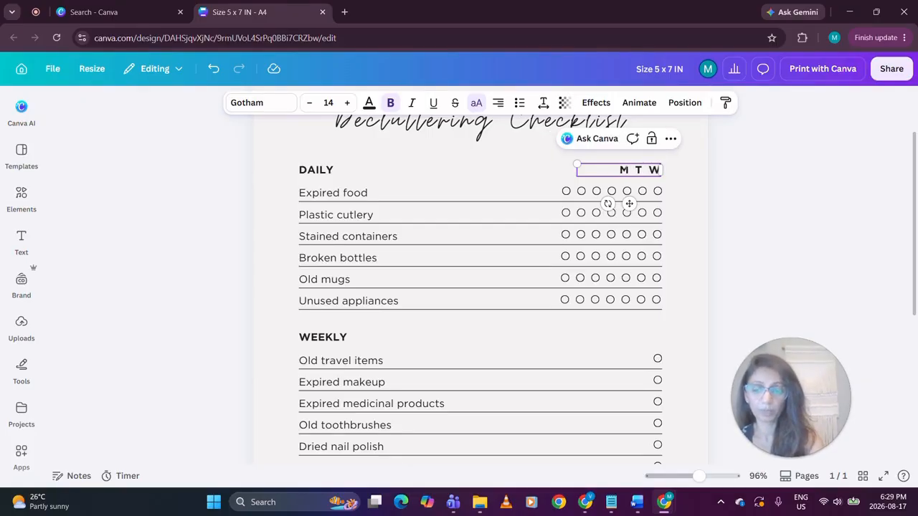
text( T F S)
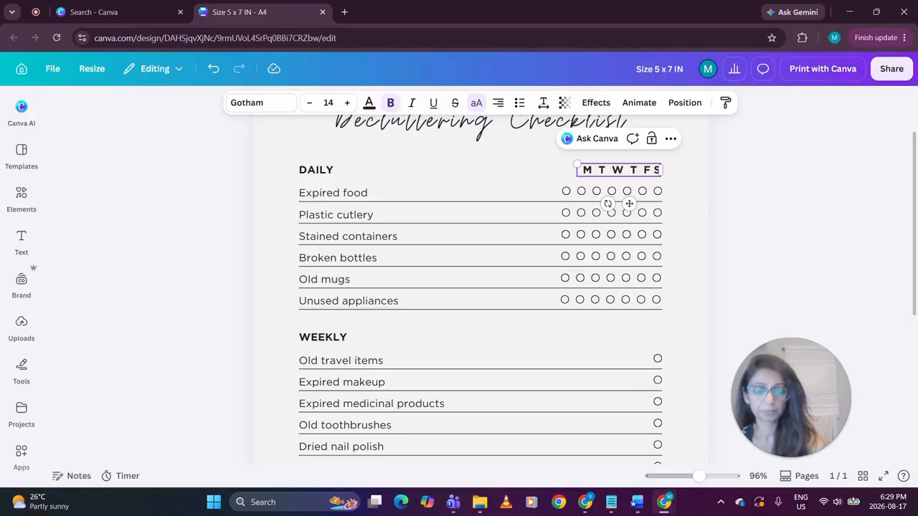
key(BackSpace)
text(S )
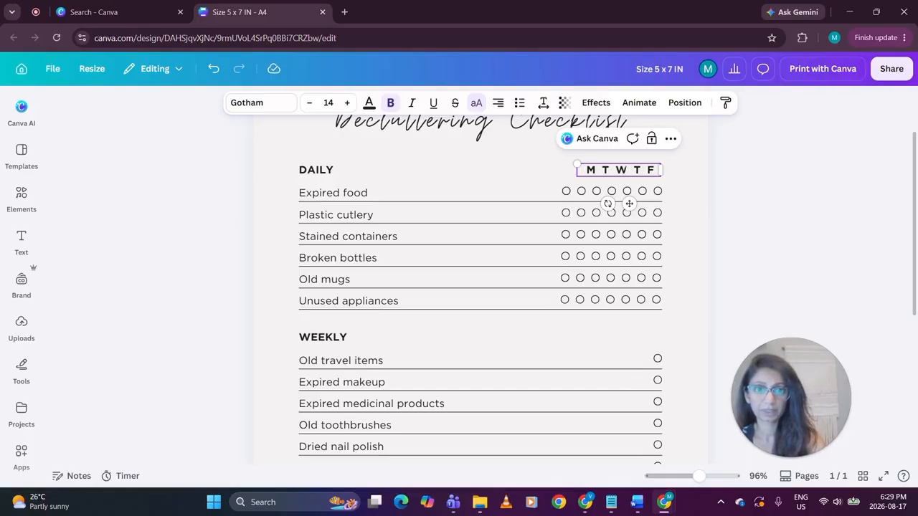
text(S)
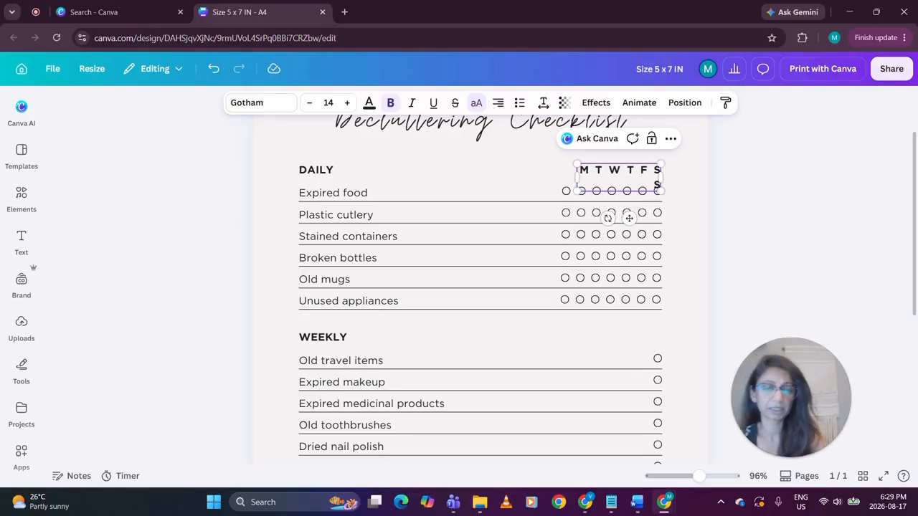
drag(572, 174, 563, 177)
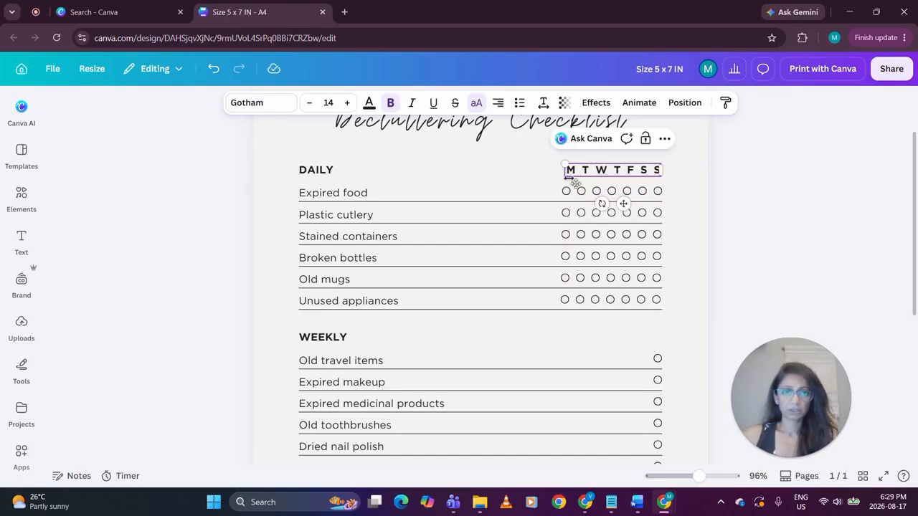
Remove bold from the weekday letters and set their font size to 12
click(791, 227)
click(570, 175)
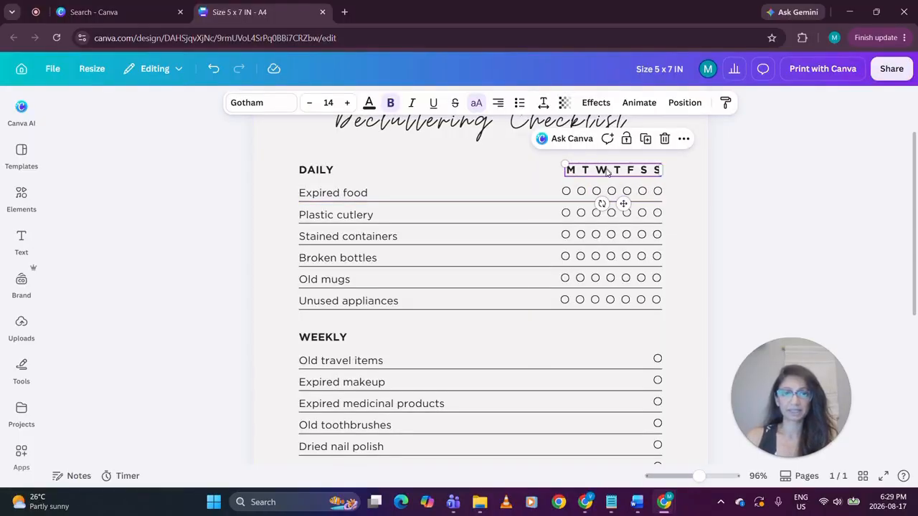
click(764, 182)
click(573, 176)
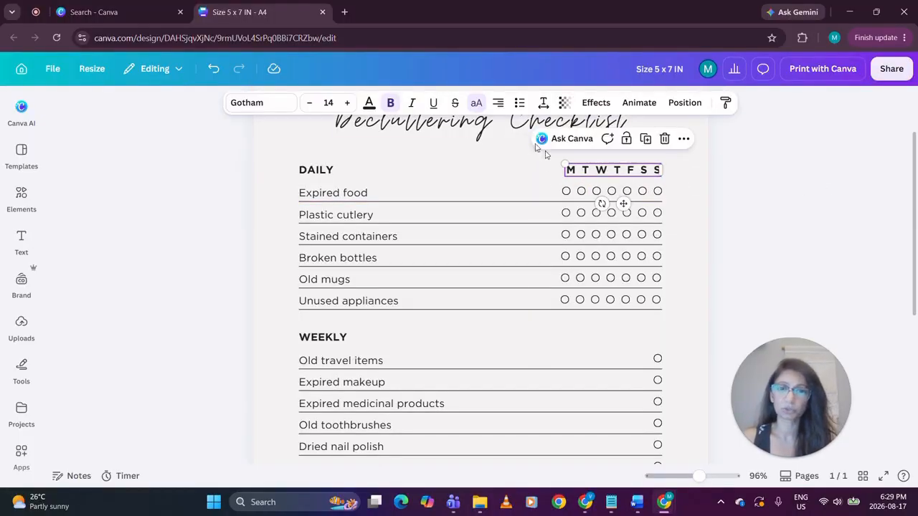
click(391, 103)
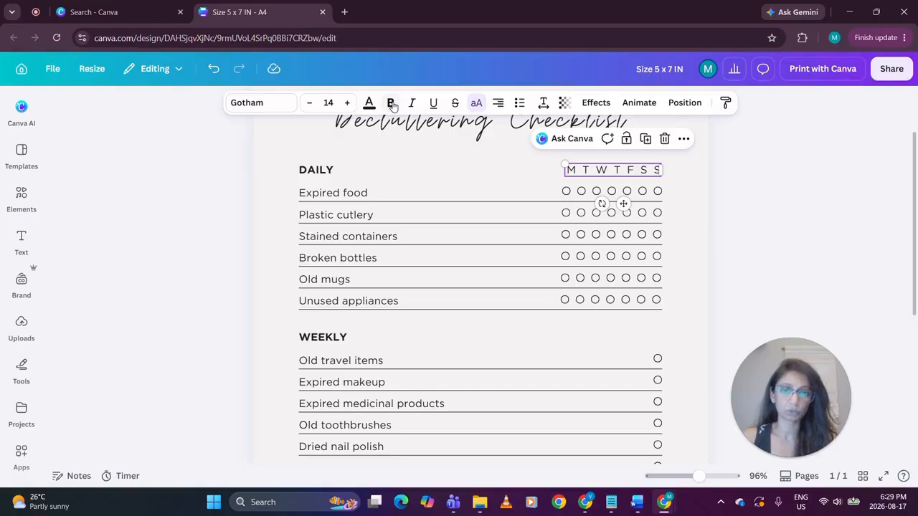
click(310, 104)
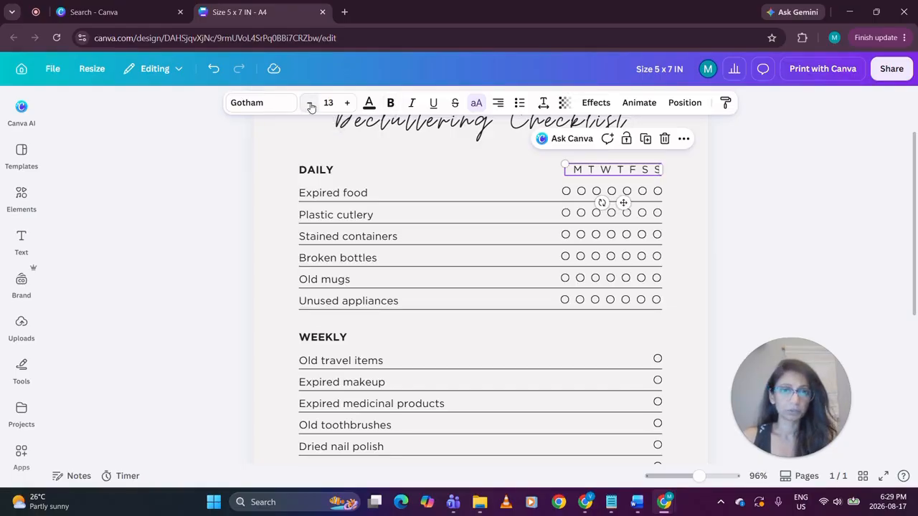
click(310, 104)
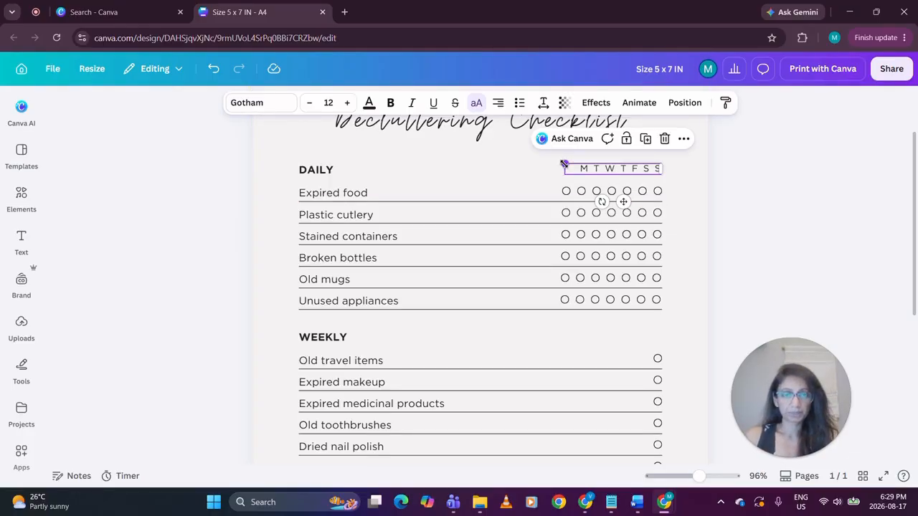
Scale the weekday text box up past the leftmost circle column, then reduce its font size to 11.9
drag(563, 165, 543, 148)
click(731, 194)
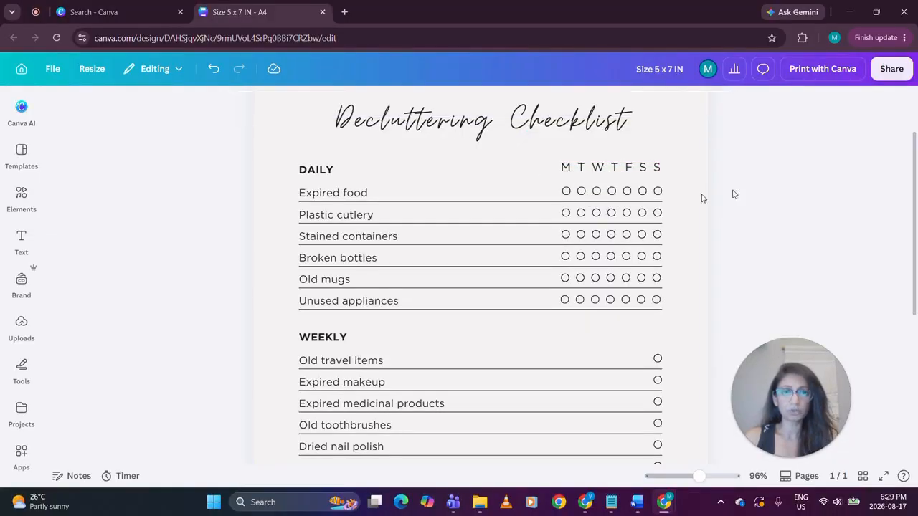
click(571, 172)
click(309, 105)
click(309, 104)
Add extra spaces between the weekday letters to spread them across the text box
click(592, 167)
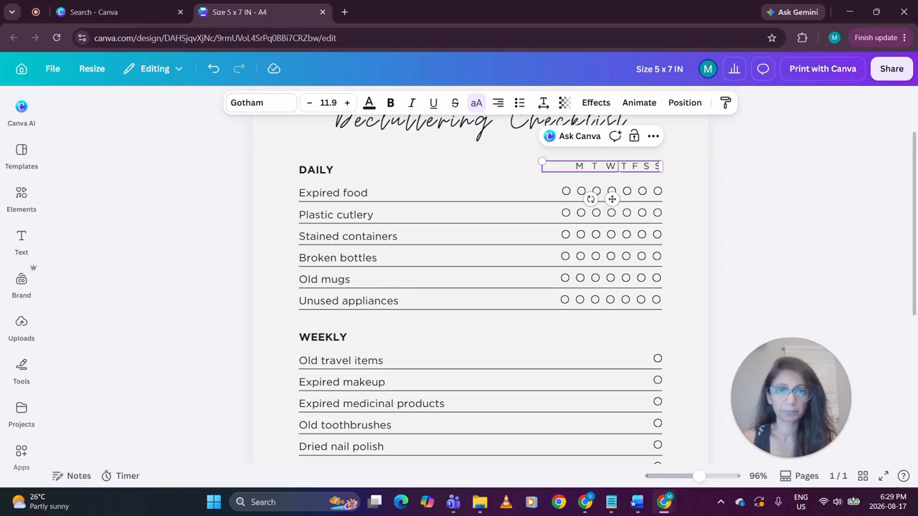
key(Right)
key(Right)
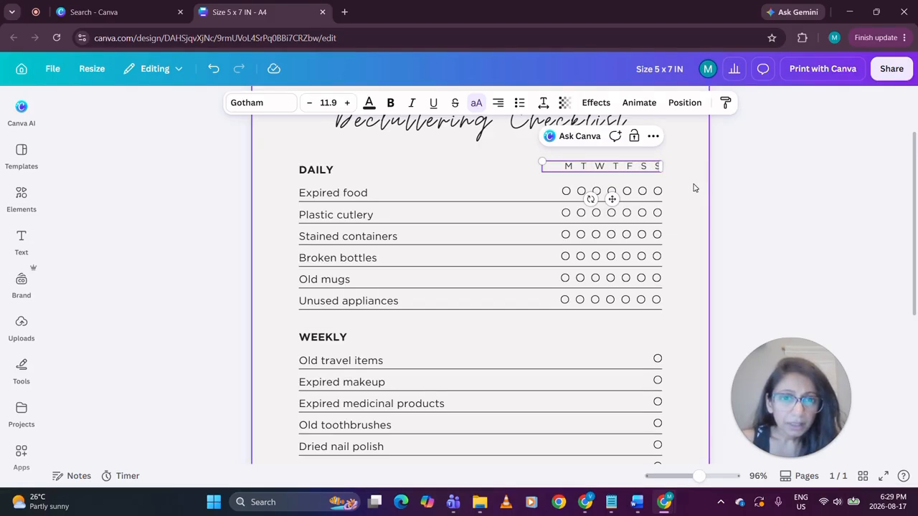
click(593, 166)
click(624, 166)
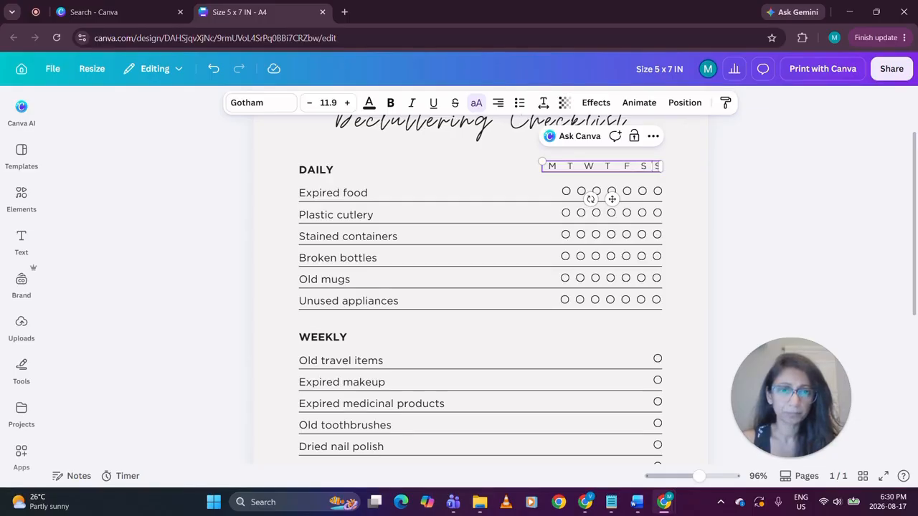
click(756, 178)
Scale the weekday letters down to font size 10 to line them up with the circle columns
click(592, 169)
drag(542, 161, 562, 164)
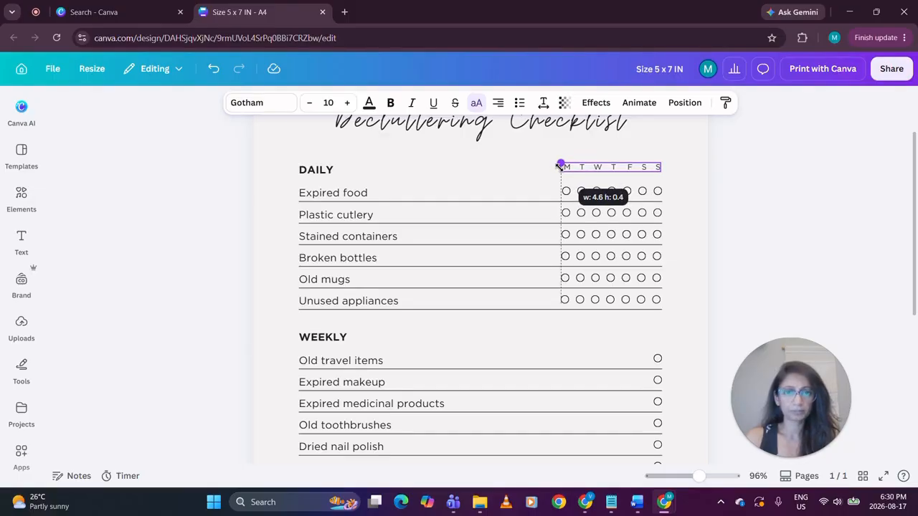
click(751, 184)
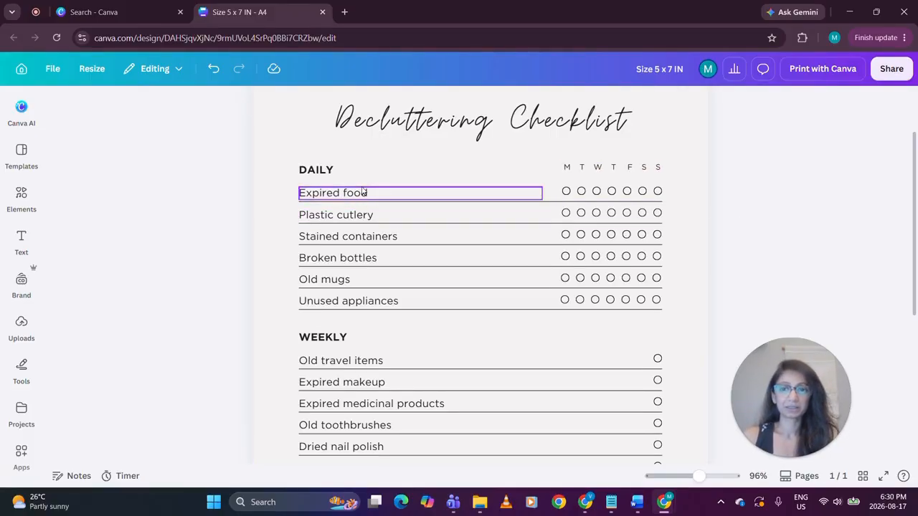
Replace "Expired food" with "Make beds" and "Plastic cutlery" with "Wash dishes" in the DAILY section
drag(697, 475, 684, 476)
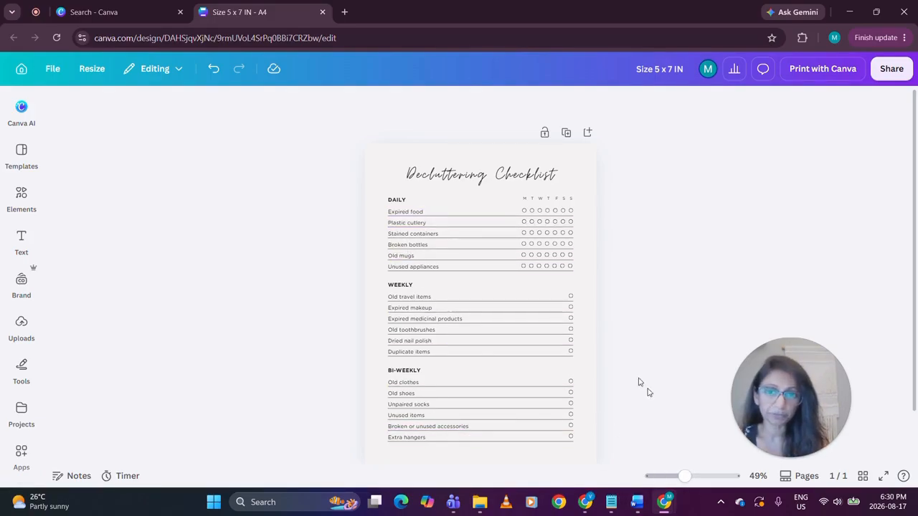
mouse_move(683, 477)
mouse_down()
mouse_move(656, 476)
mouse_move(691, 477)
mouse_up()
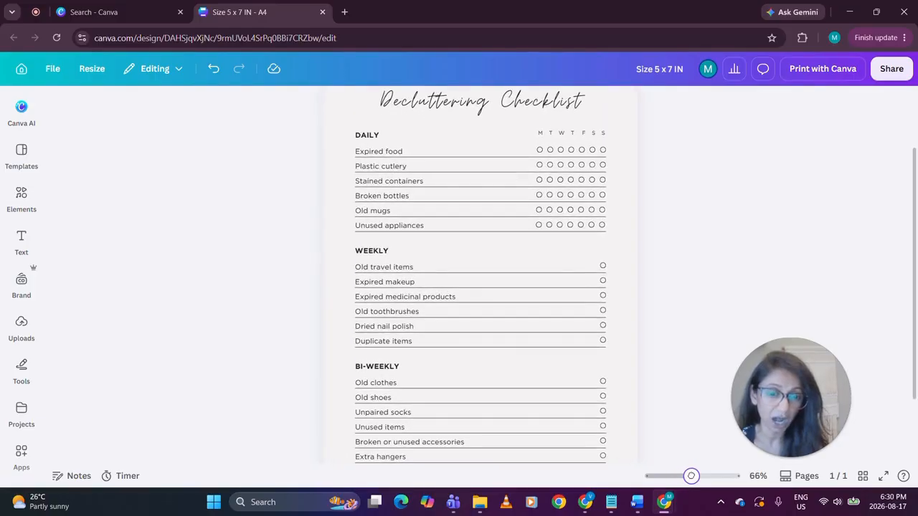
click(384, 151)
click(384, 151)
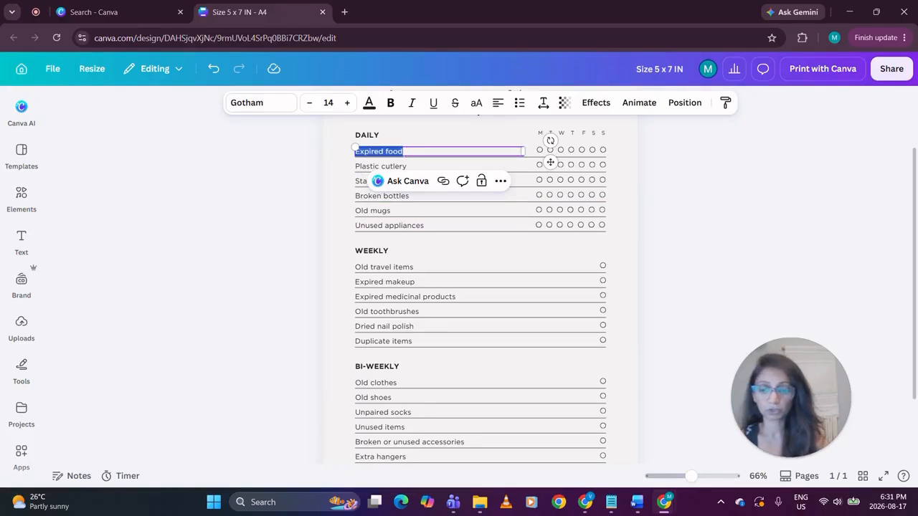
text(MAke)
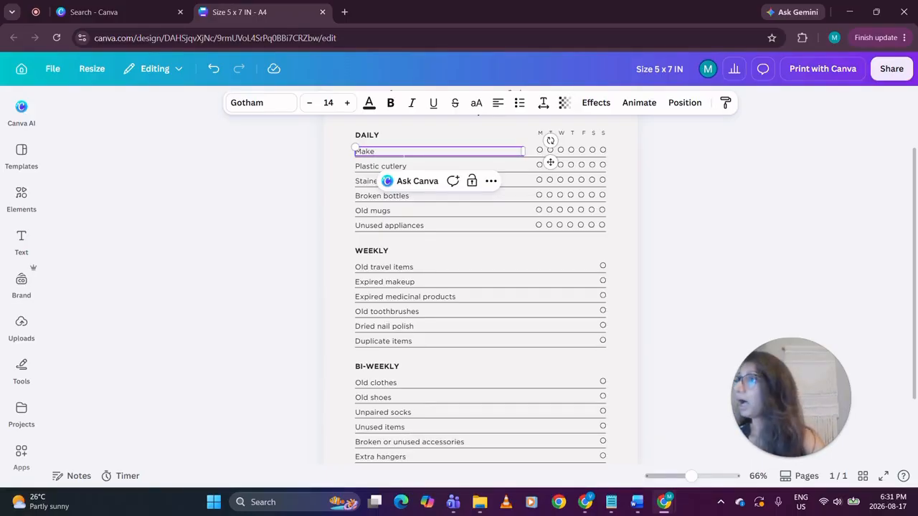
click(402, 165)
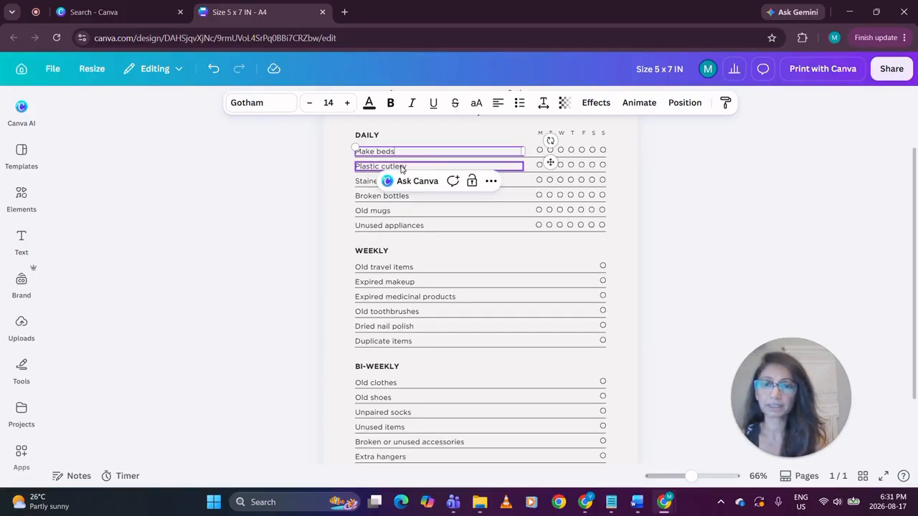
double_click(404, 166)
text(Was)
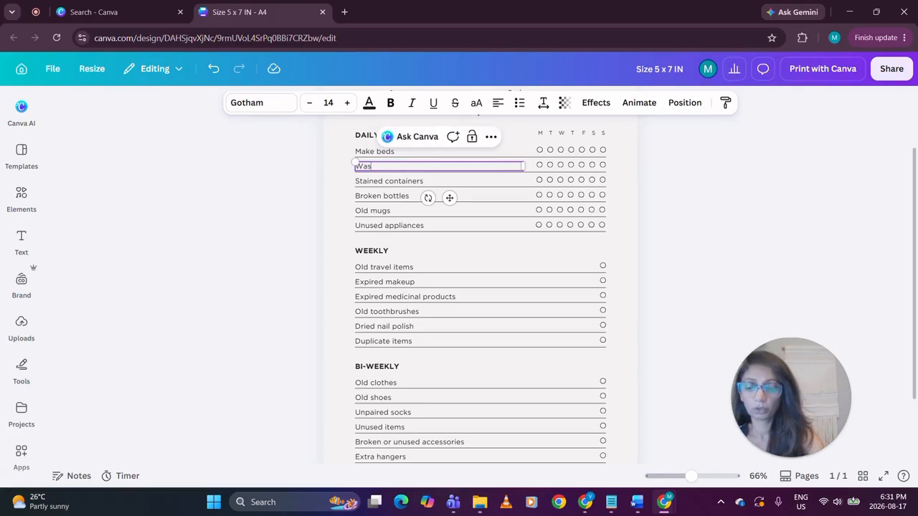
text(h dishes)
Replace "Stained containers" with "Wash clothes" and "Broken bottles" with "Sweep floors" in the DAILY section
click(405, 181)
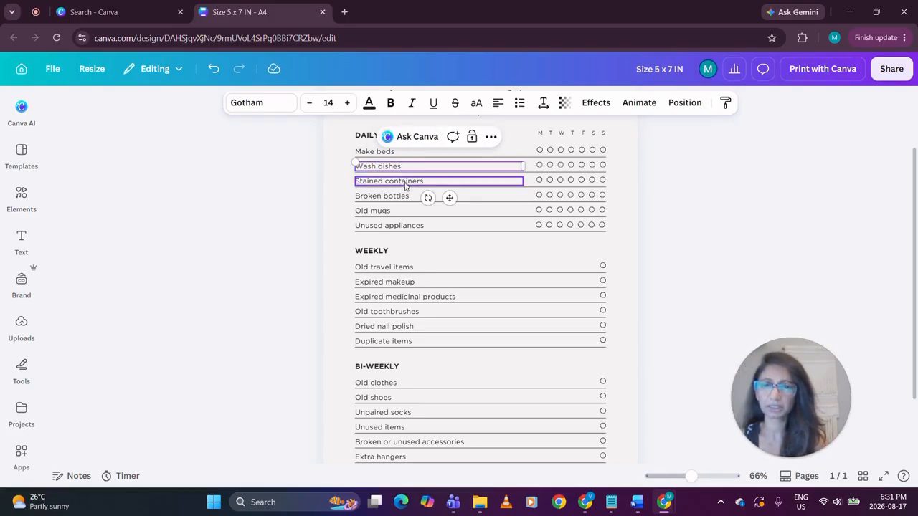
double_click(405, 182)
text(Wash clothes)
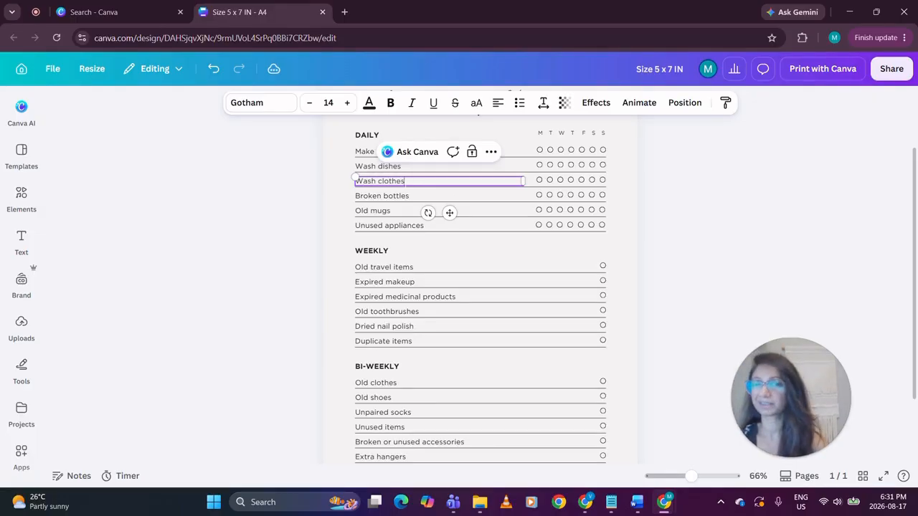
click(381, 196)
double_click(381, 195)
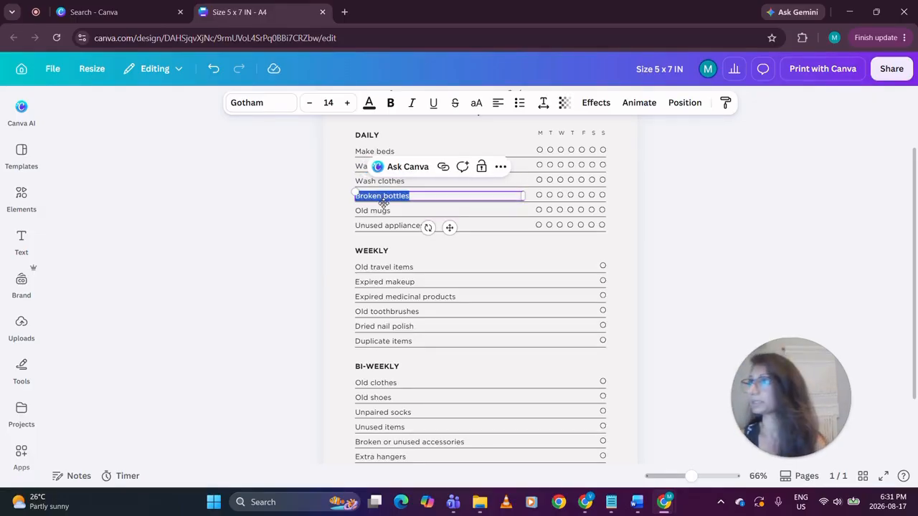
text(Sweep floors)
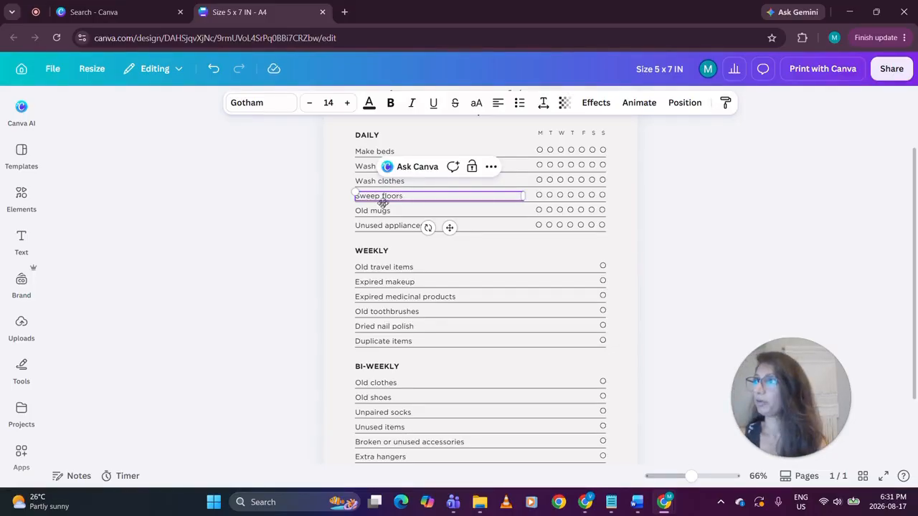
Replace "Old mugs" with "Empty bin" and "Unused appliances" with "Clean kitchen" in the DAILY section
double_click(375, 211)
text(Empty bin)
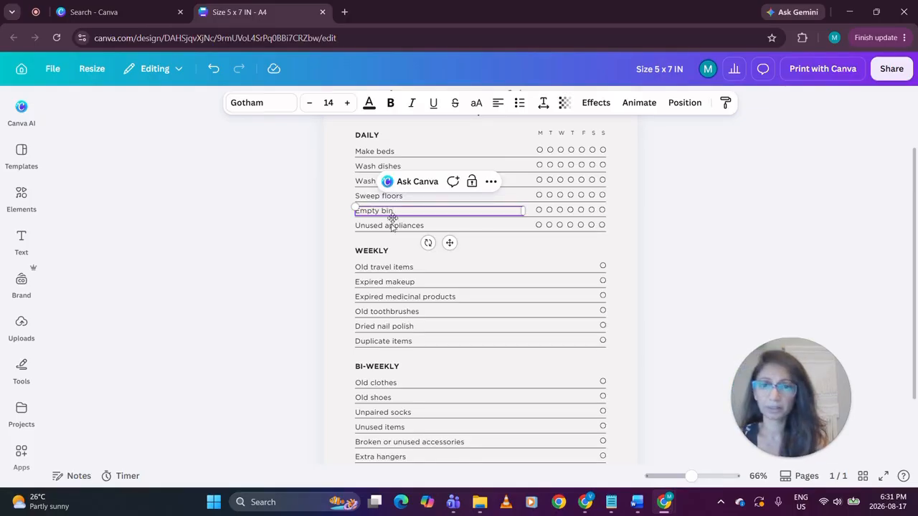
click(387, 226)
click(385, 225)
key(BackSpace)
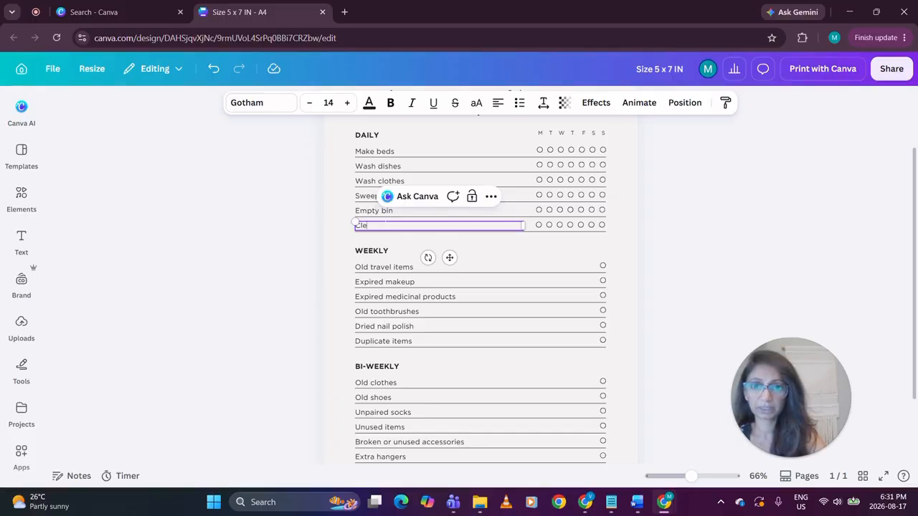
text(Clean kitchen)
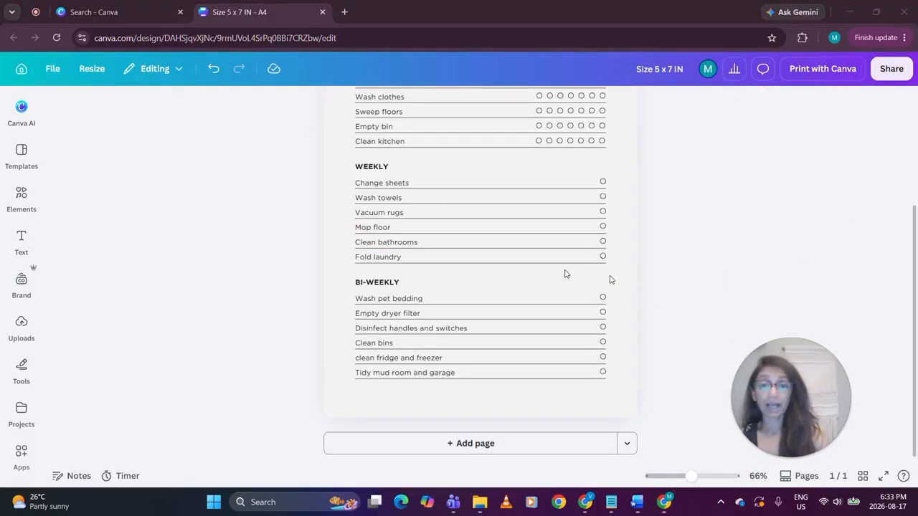
Look over the finished checklist and download it as a PDF with the Digital preset
scroll(454, 272, up, 2)
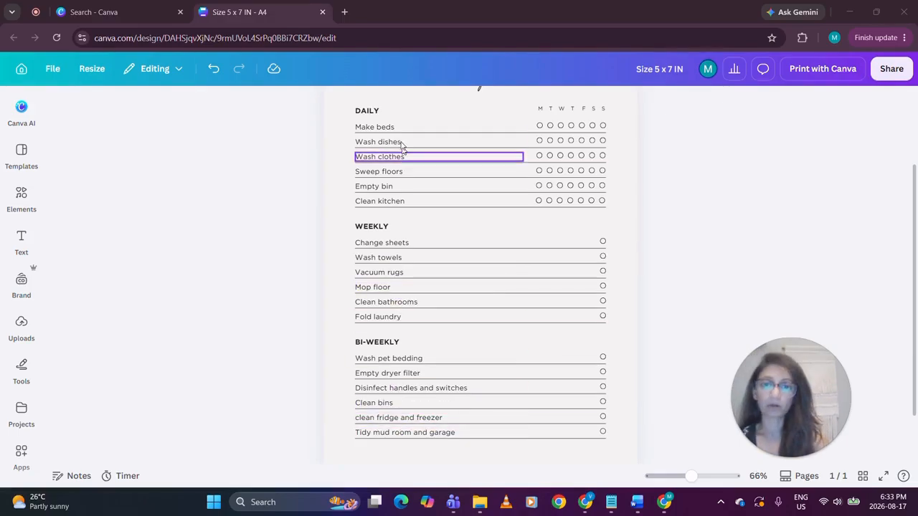
scroll(404, 179, up, 3)
scroll(510, 216, down, 3)
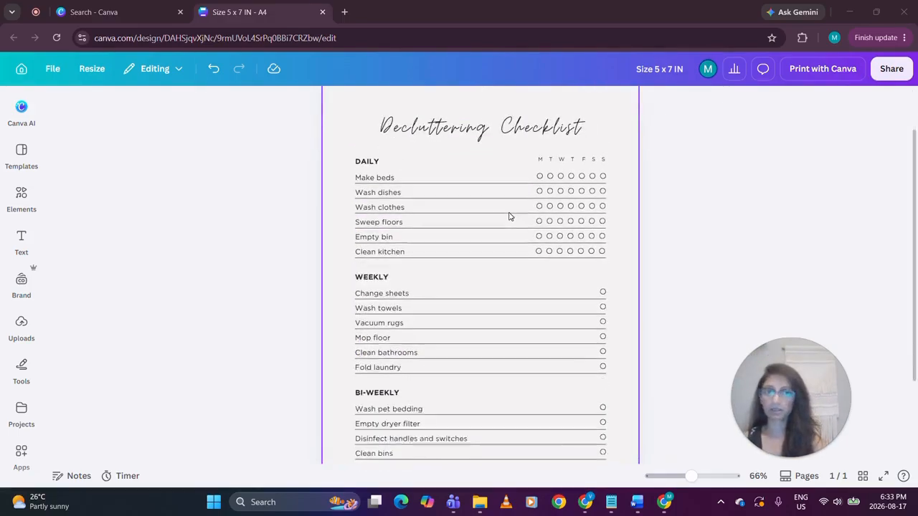
drag(690, 477, 684, 477)
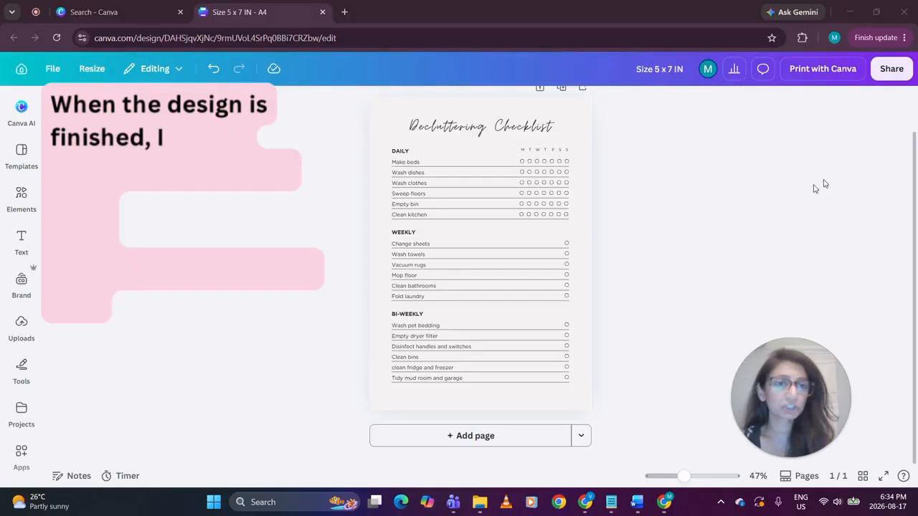
click(900, 74)
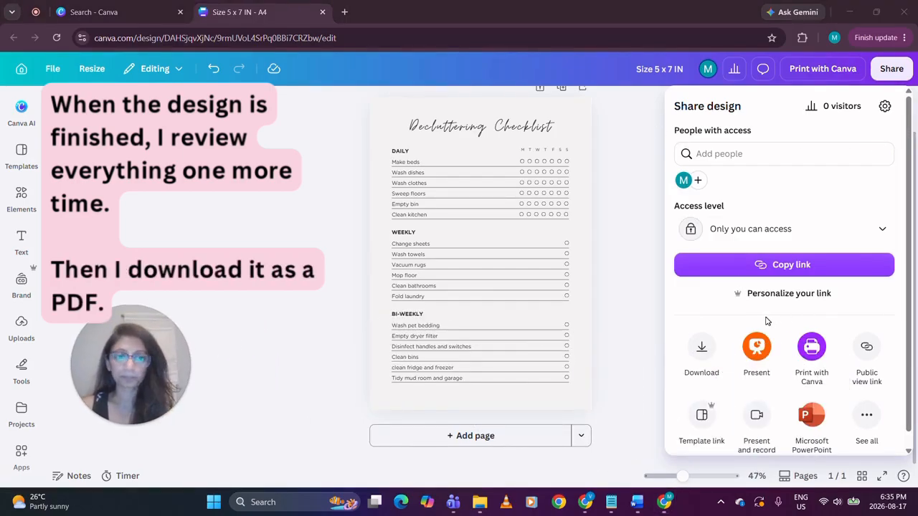
click(701, 344)
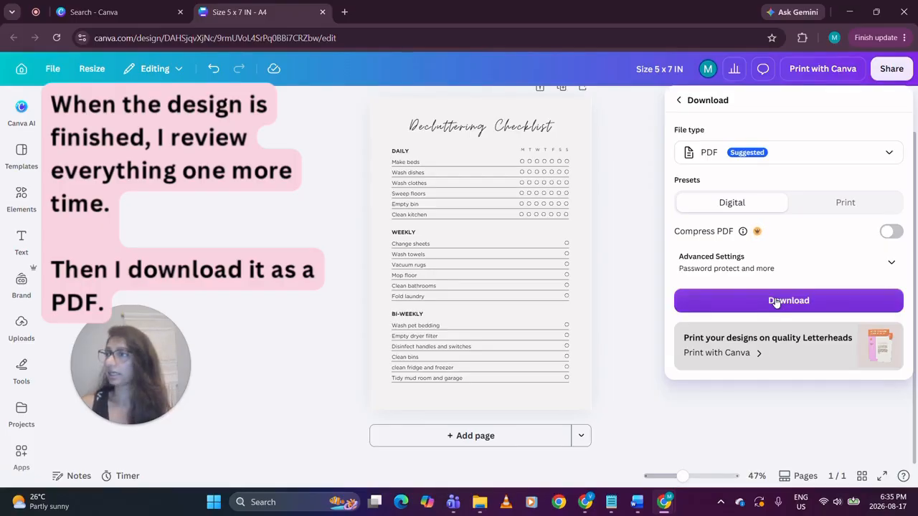
click(776, 301)
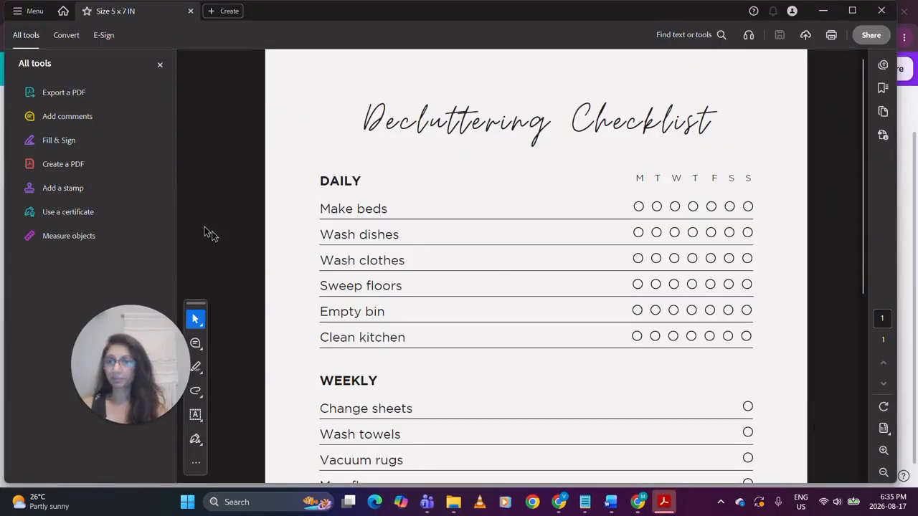
View the whole page of the downloaded checklist PDF in Adobe Acrobat at 50% zoom
click(884, 475)
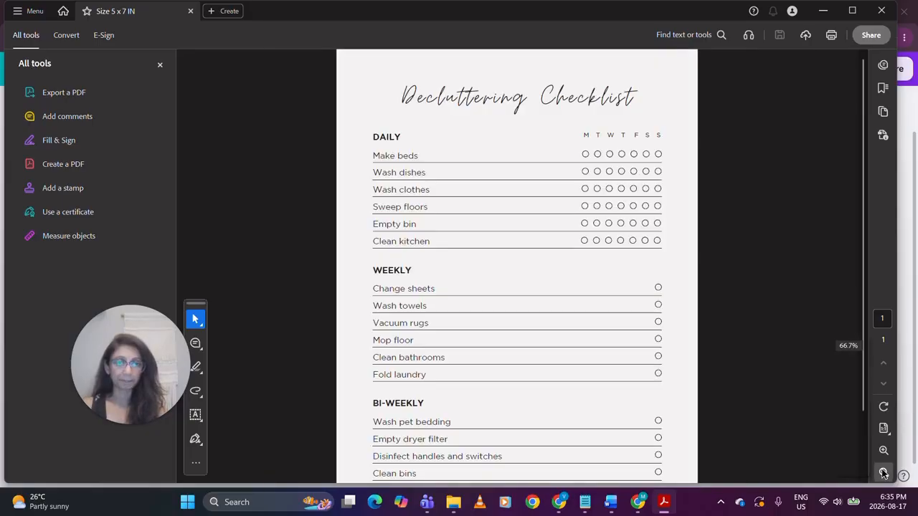
click(884, 475)
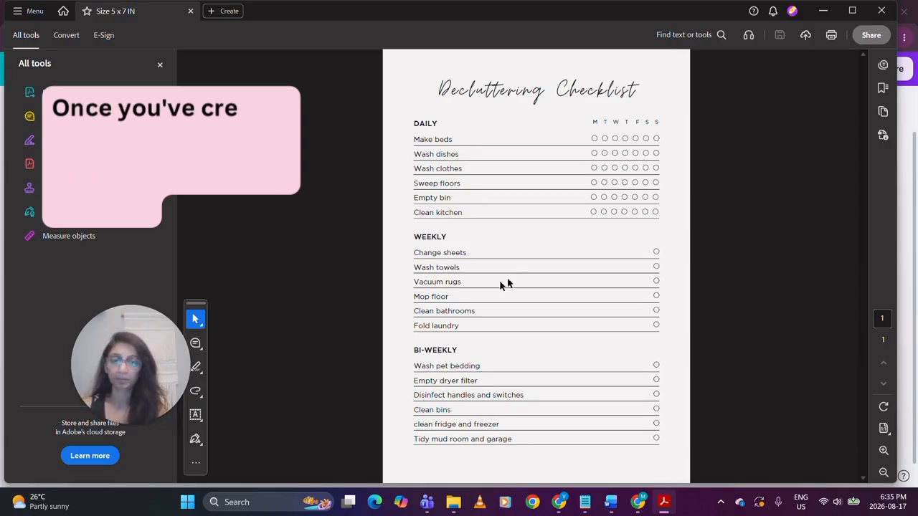
click(883, 473)
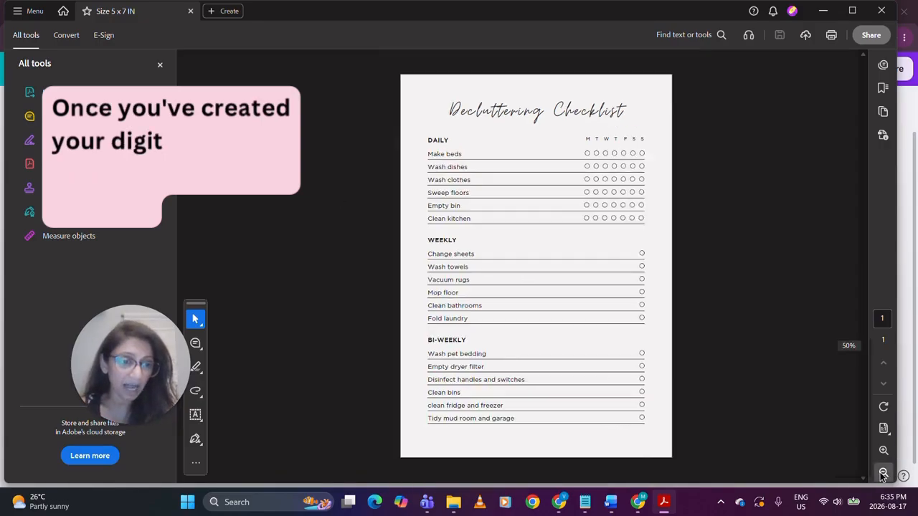